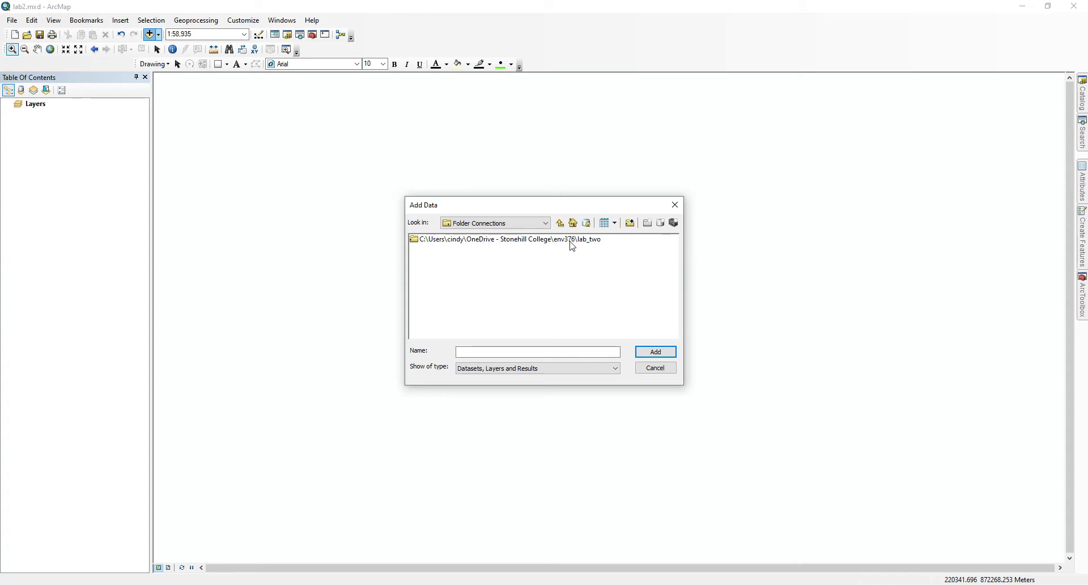
# Step: Add the Easton polygon feature class from lecture2demo.gdb in the lab_two folder to the map
pyautogui.doubleClick(573, 247)
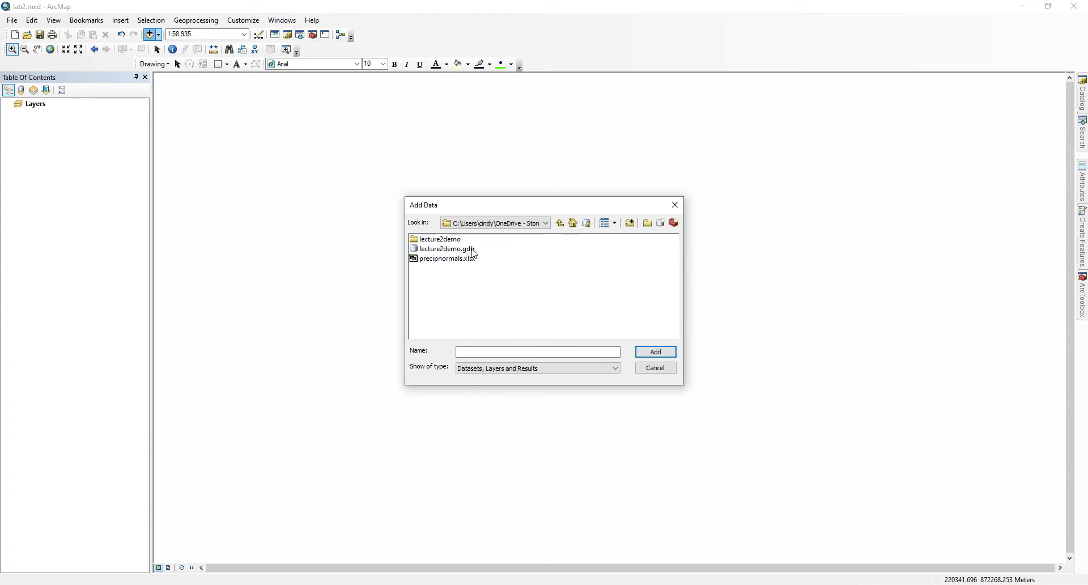
pyautogui.doubleClick(448, 241)
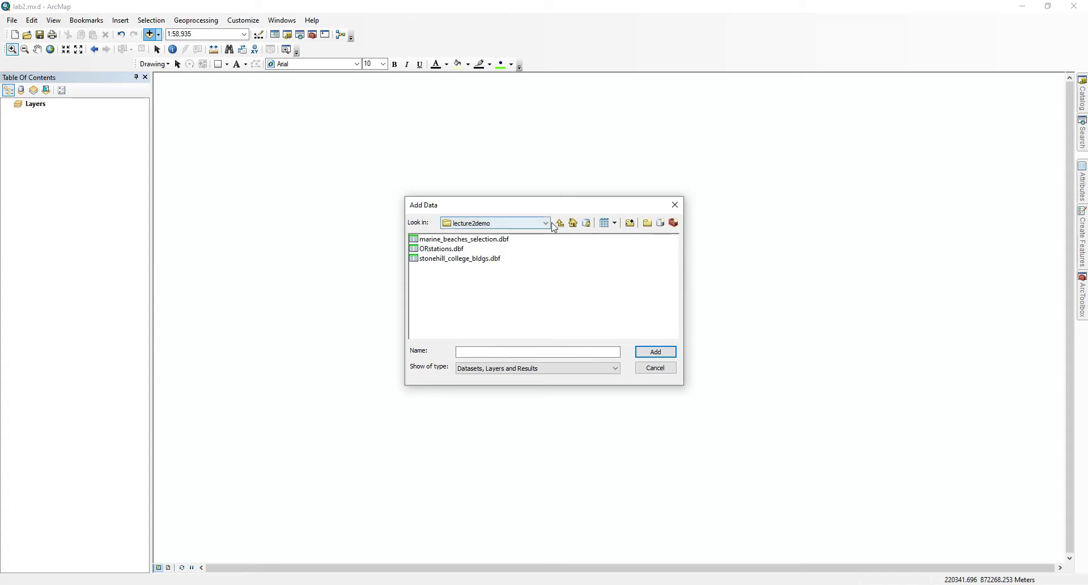
pyautogui.click(560, 222)
pyautogui.doubleClick(448, 249)
pyautogui.click(436, 242)
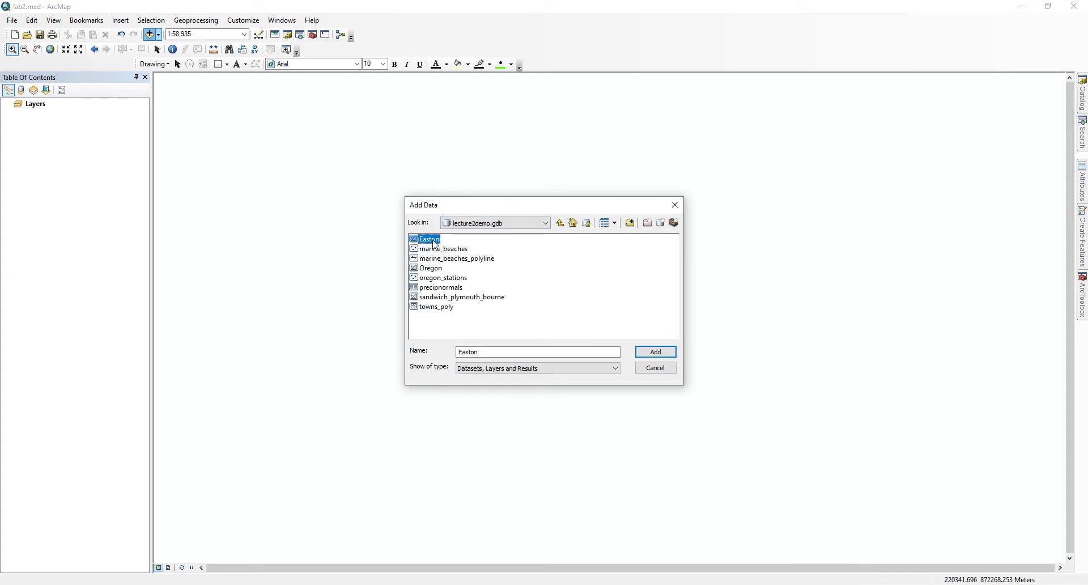
pyautogui.click(656, 352)
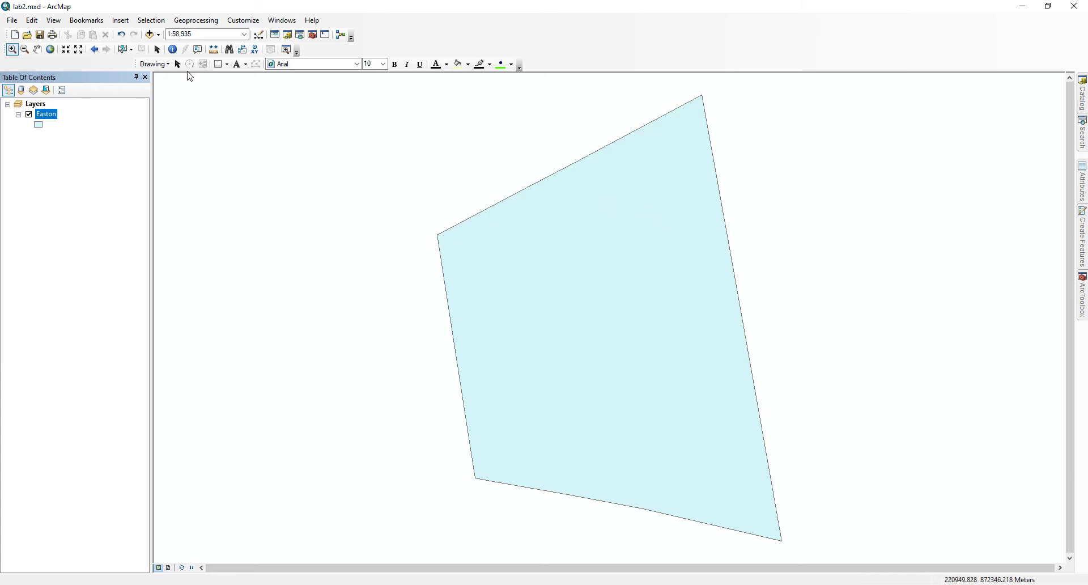
# Step: Add the stonehill_college_bldgs.dbf table from the lecture2demo folder to the map document
pyautogui.click(153, 37)
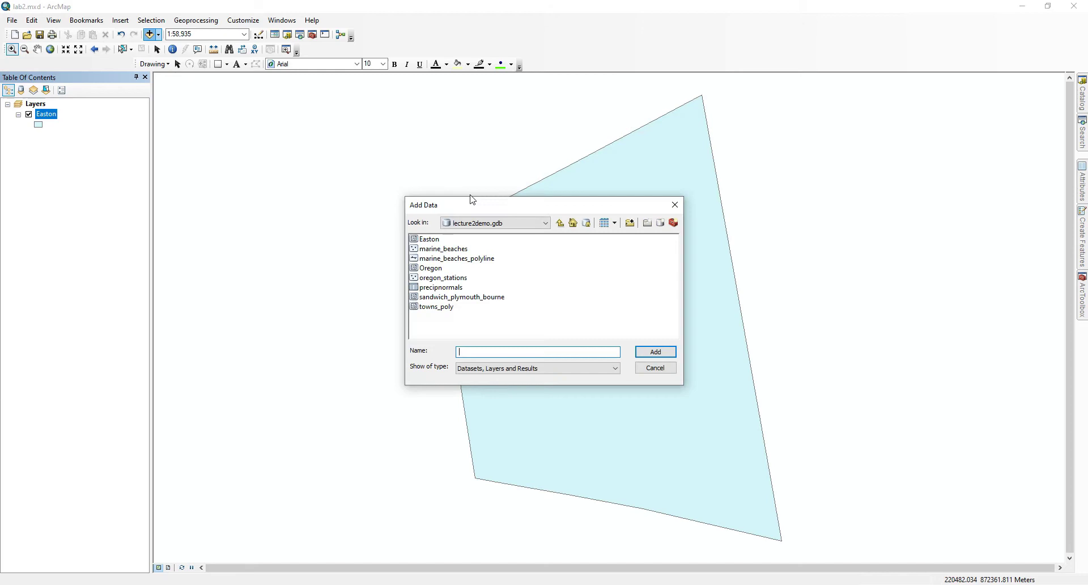
pyautogui.click(560, 223)
pyautogui.doubleClick(465, 243)
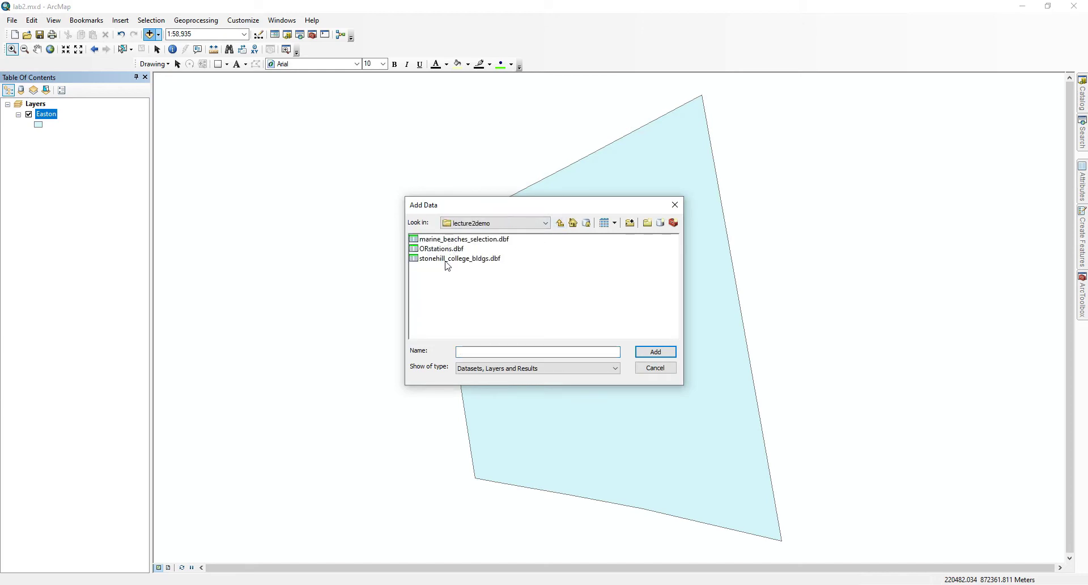
pyautogui.click(447, 259)
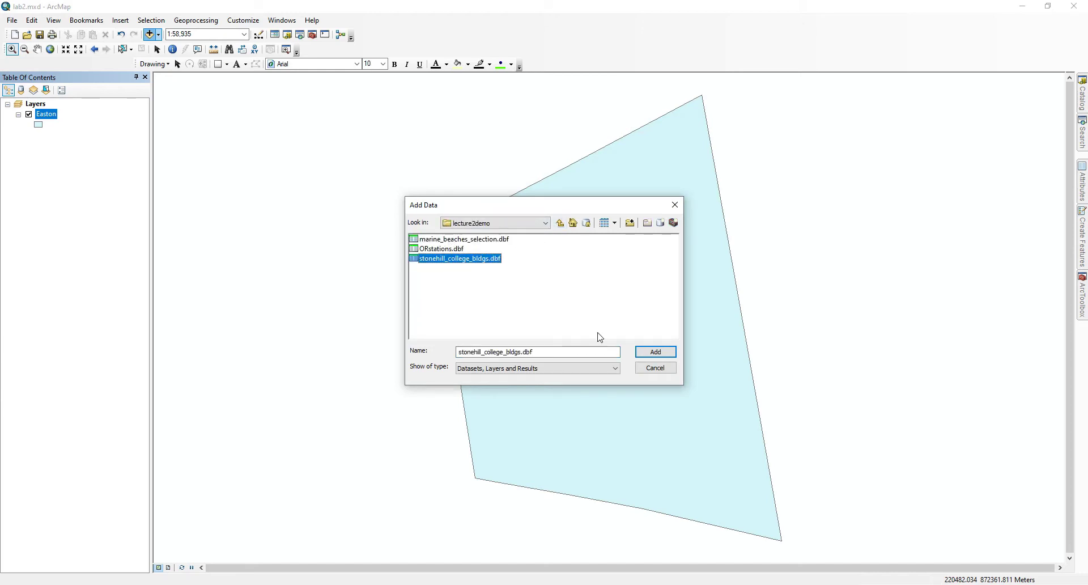
pyautogui.click(658, 352)
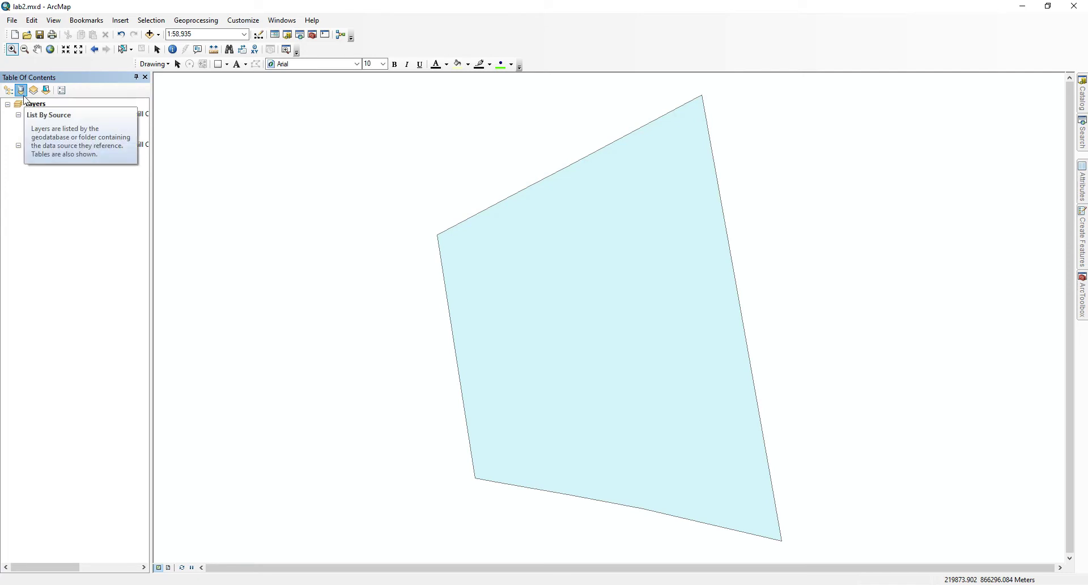
# Step: Examine the Id and coordinate fields in the stonehill_college_bldgs table, and close the table
pyautogui.rightClick(88, 162)
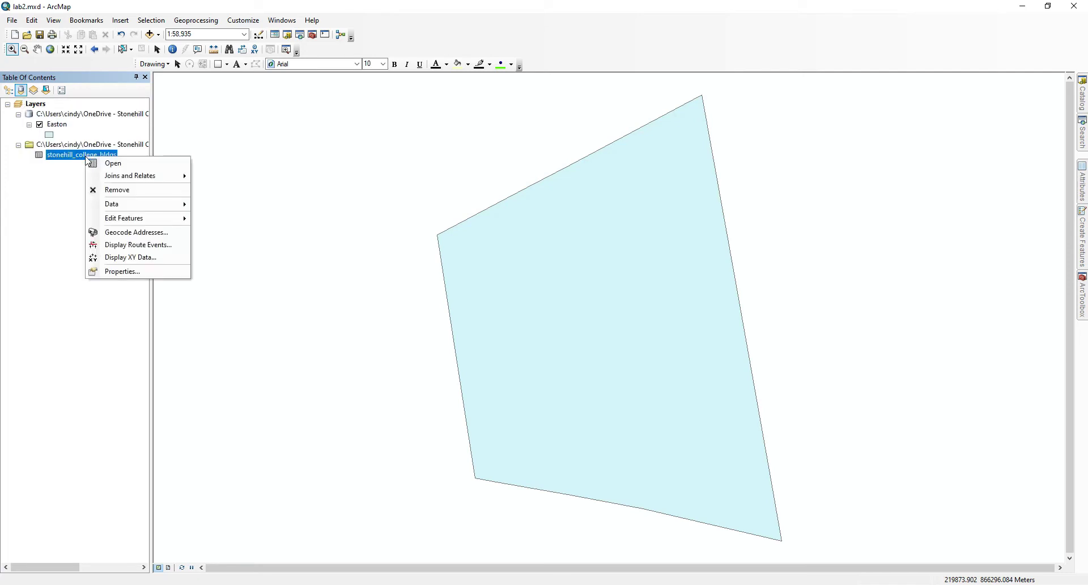
pyautogui.click(94, 164)
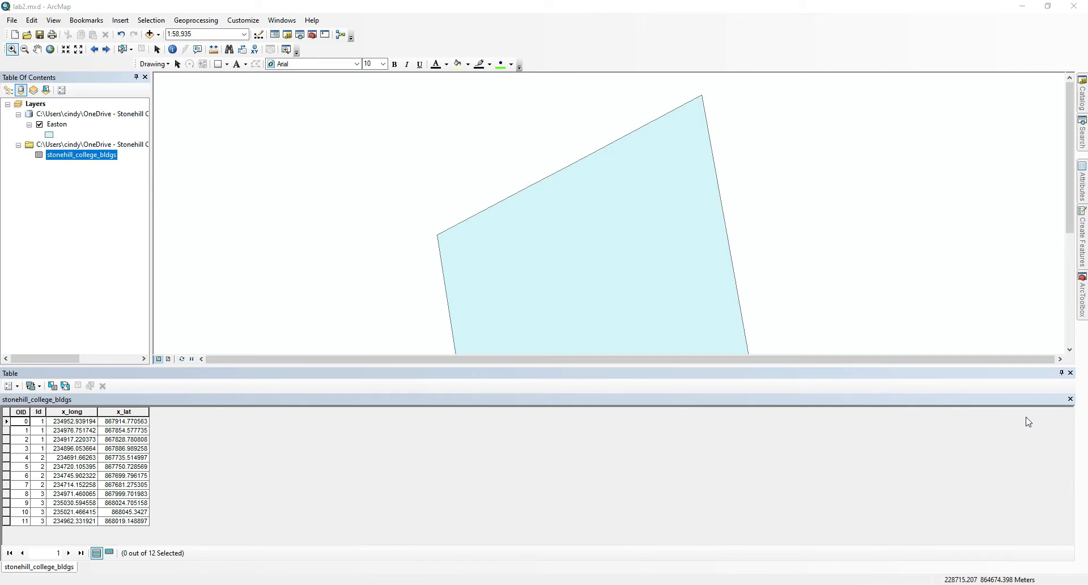
pyautogui.click(1070, 373)
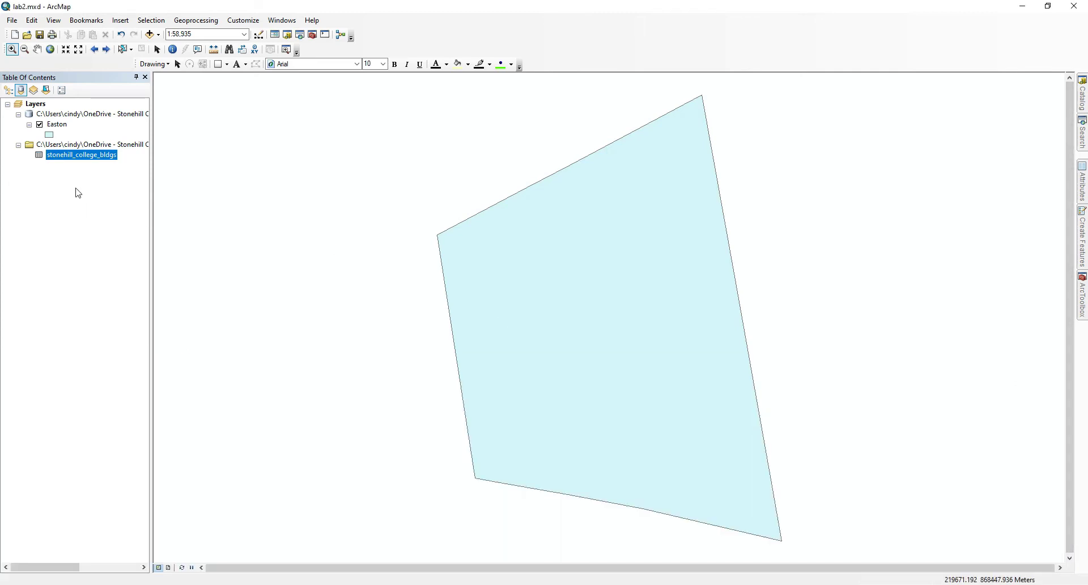
# Step: Display the stonehill_college_bldgs table as XY data, using x_long as the X field and x_lat as the Y field
pyautogui.rightClick(71, 160)
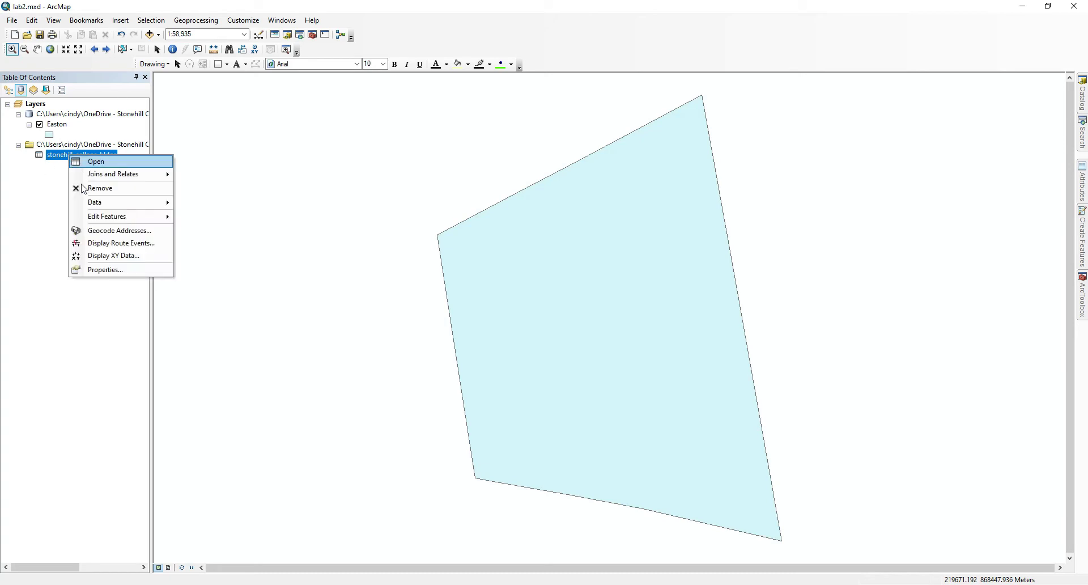
pyautogui.click(113, 259)
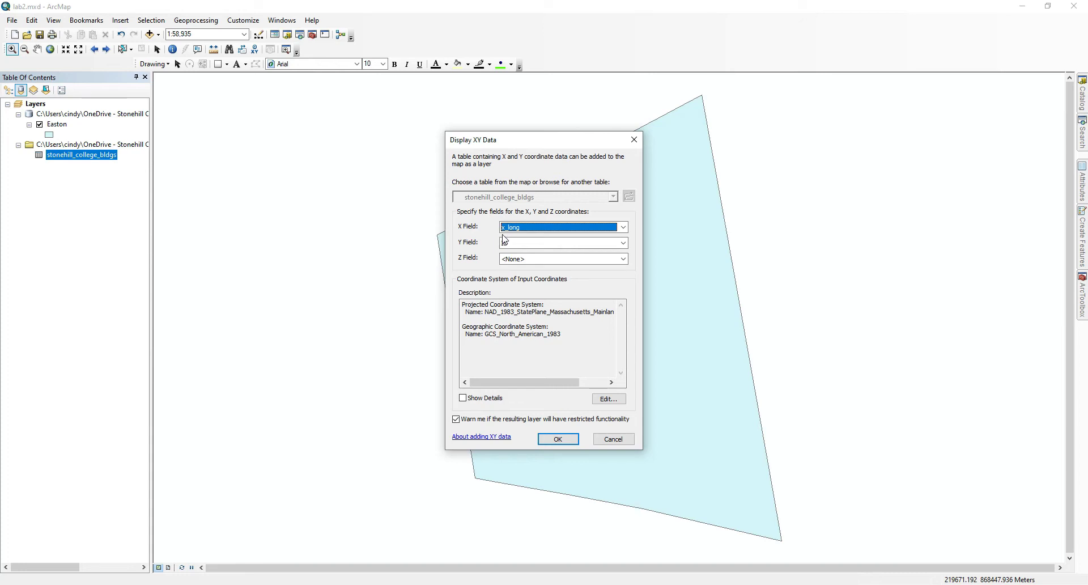
pyautogui.click(507, 230)
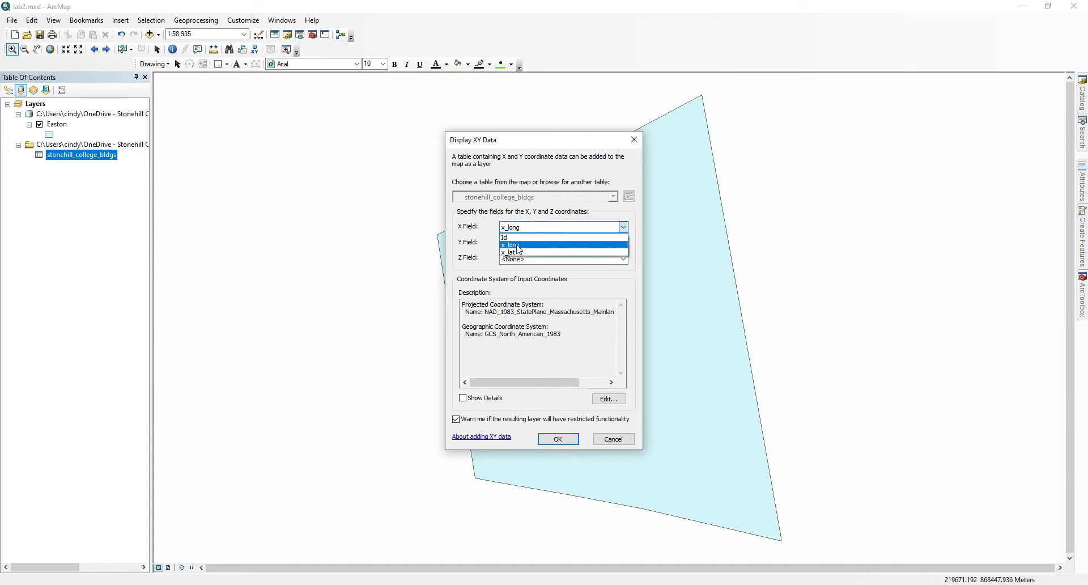
pyautogui.click(517, 245)
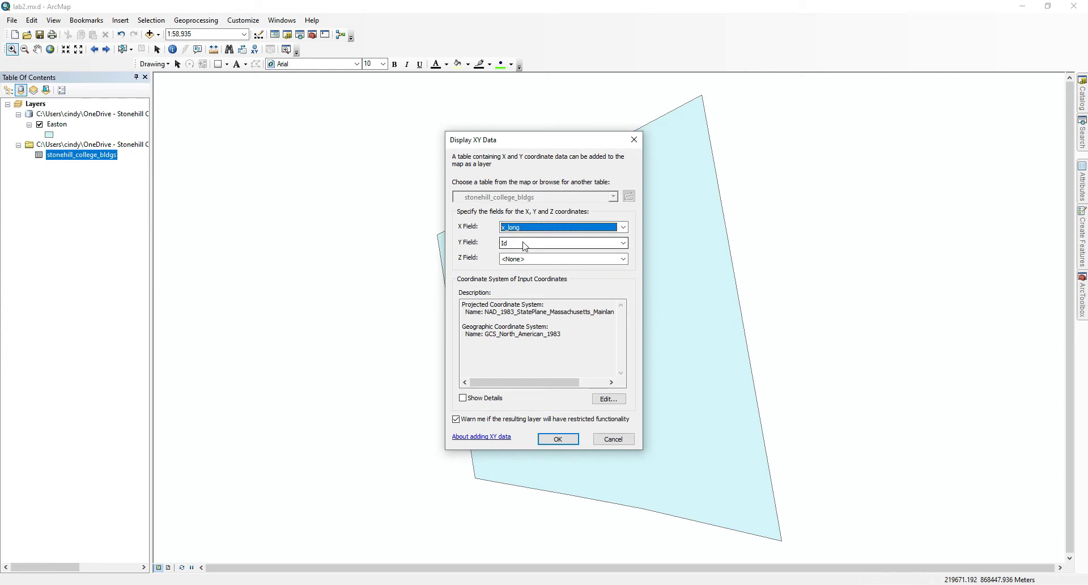
pyautogui.click(525, 245)
pyautogui.click(526, 268)
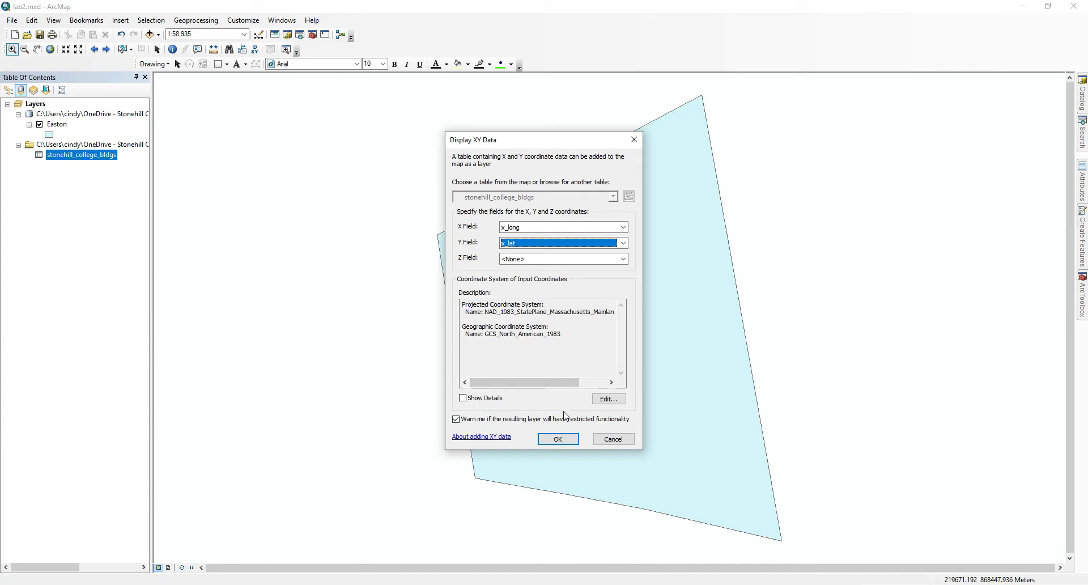
pyautogui.click(572, 442)
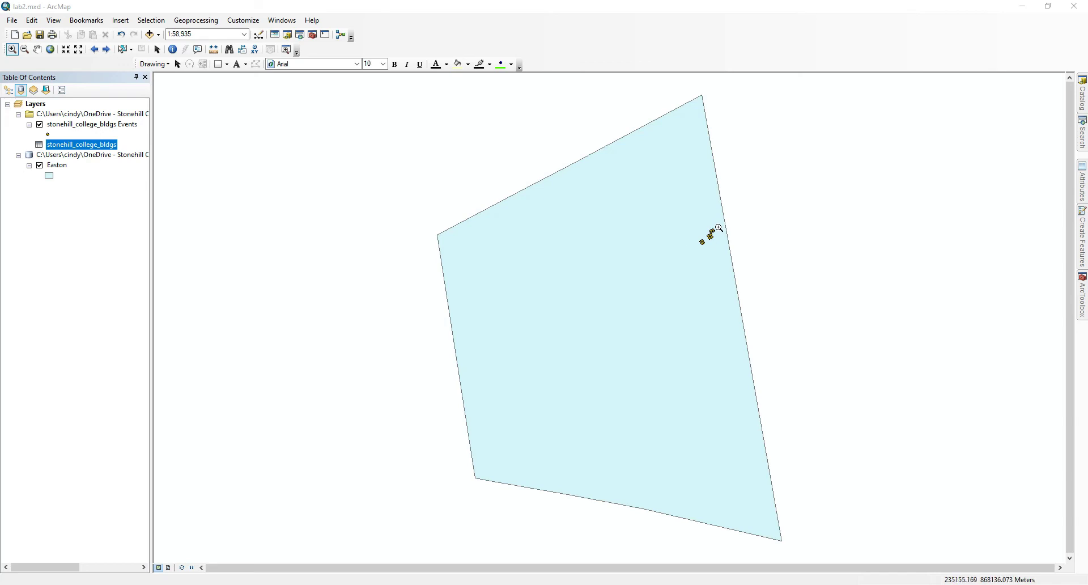
# Step: Export all features of the stonehill_college_bldgs Events layer to lecture2demo.gdb as stonehill_college_points and add the result to the map
pyautogui.click(52, 125)
pyautogui.rightClick(52, 127)
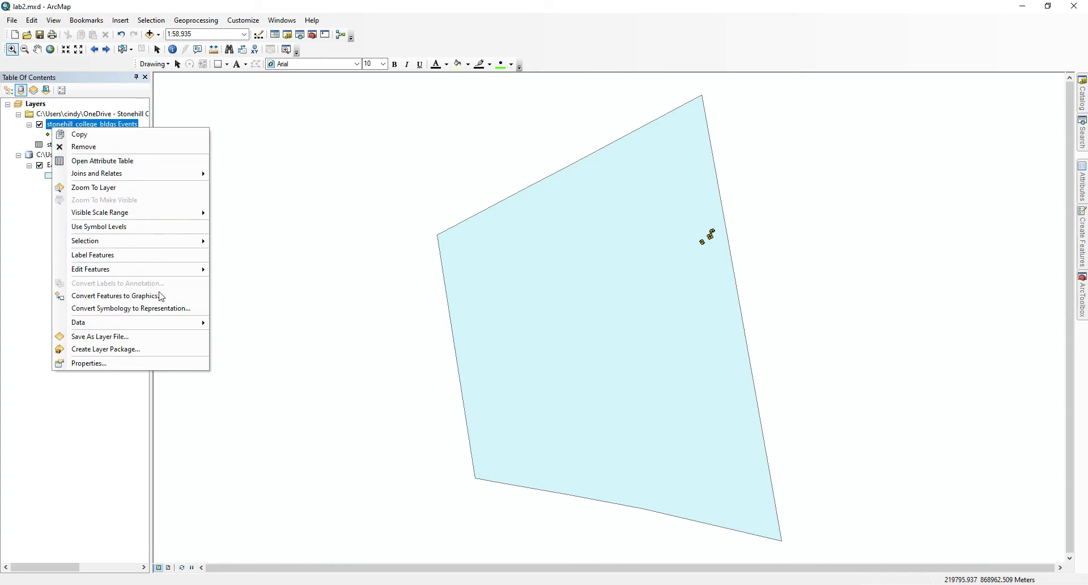
pyautogui.moveTo(174, 325)
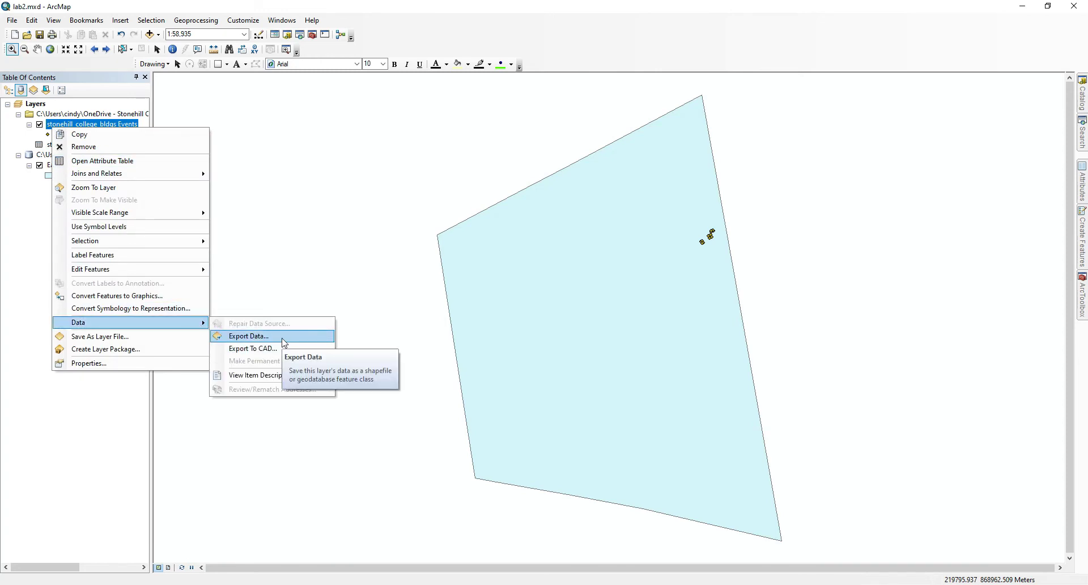
pyautogui.click(282, 339)
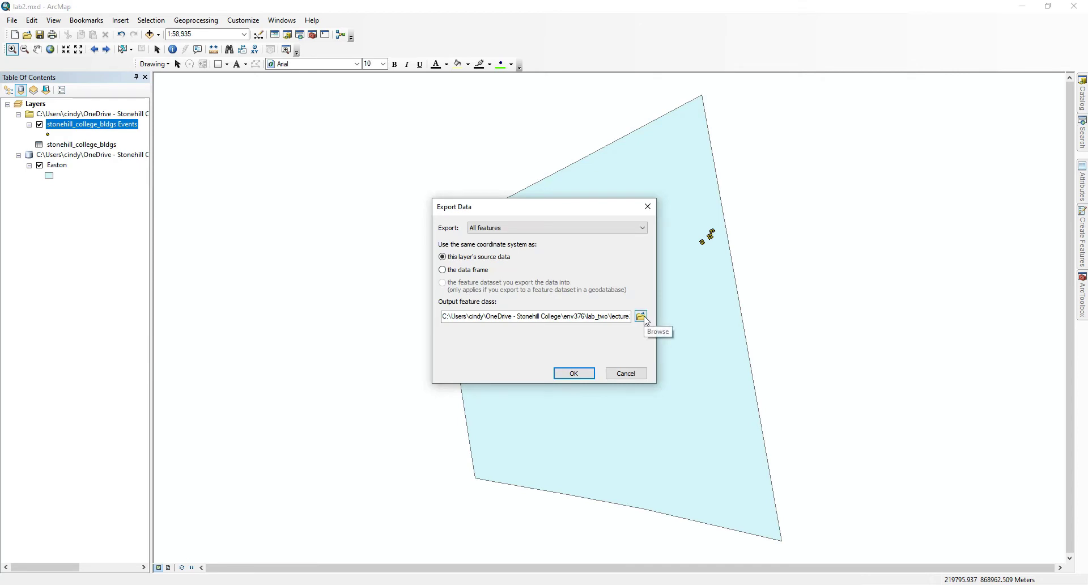
pyautogui.click(641, 316)
pyautogui.moveTo(535, 350); pyautogui.dragTo(337, 352)
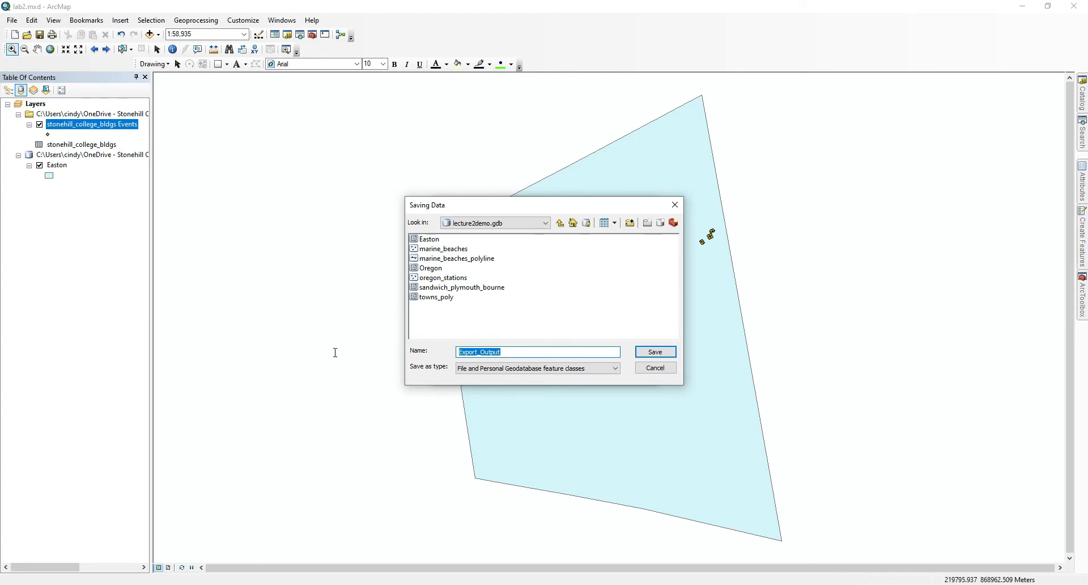
pyautogui.write('stonehill_college_points')
pyautogui.press('Return')
pyautogui.click(570, 373)
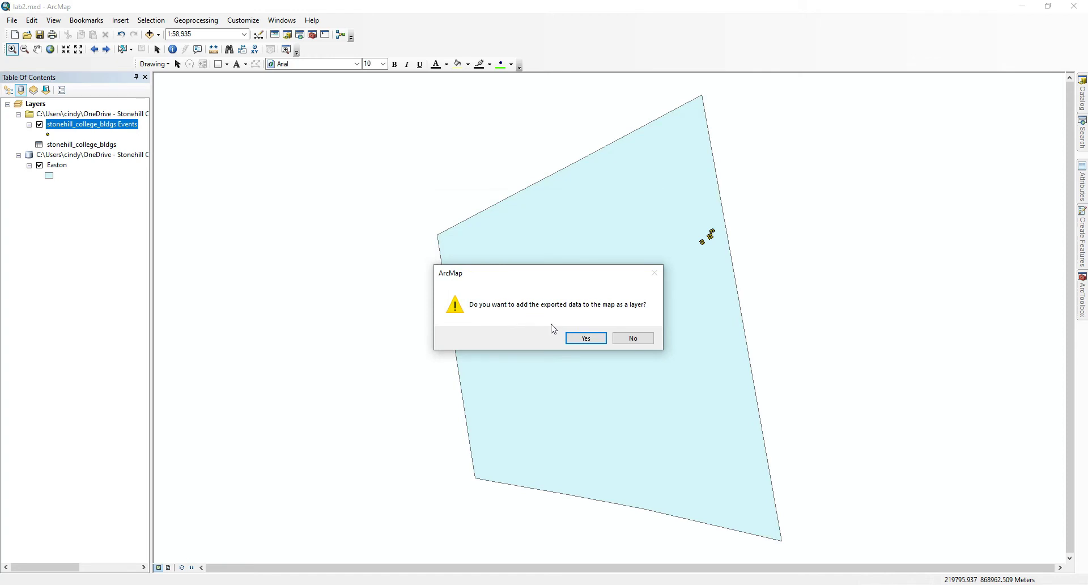
pyautogui.click(586, 338)
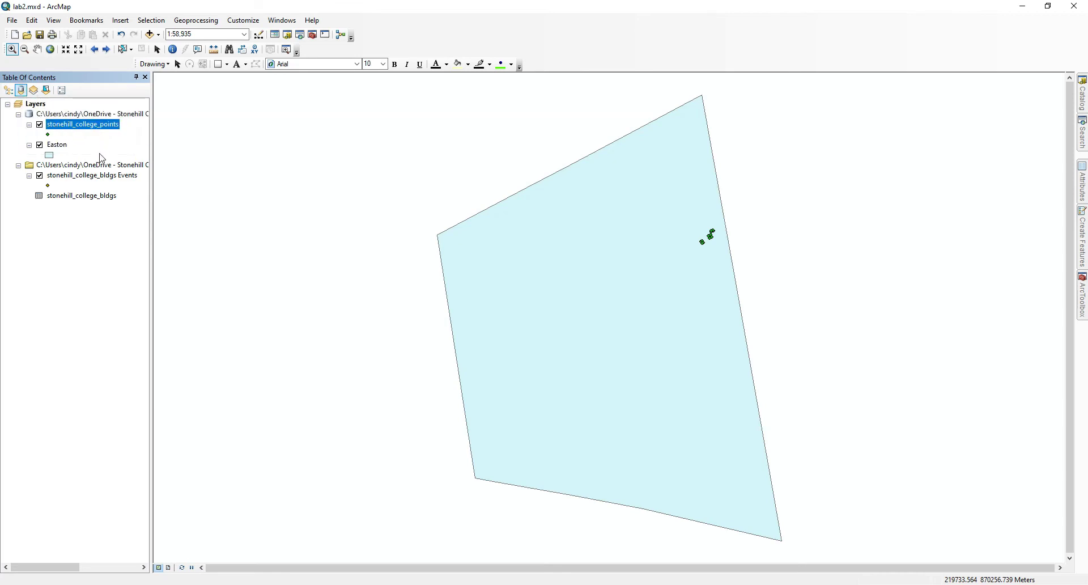
# Step: Remove the temporary stonehill_college_bldgs Events layer from the map
pyautogui.click(65, 177)
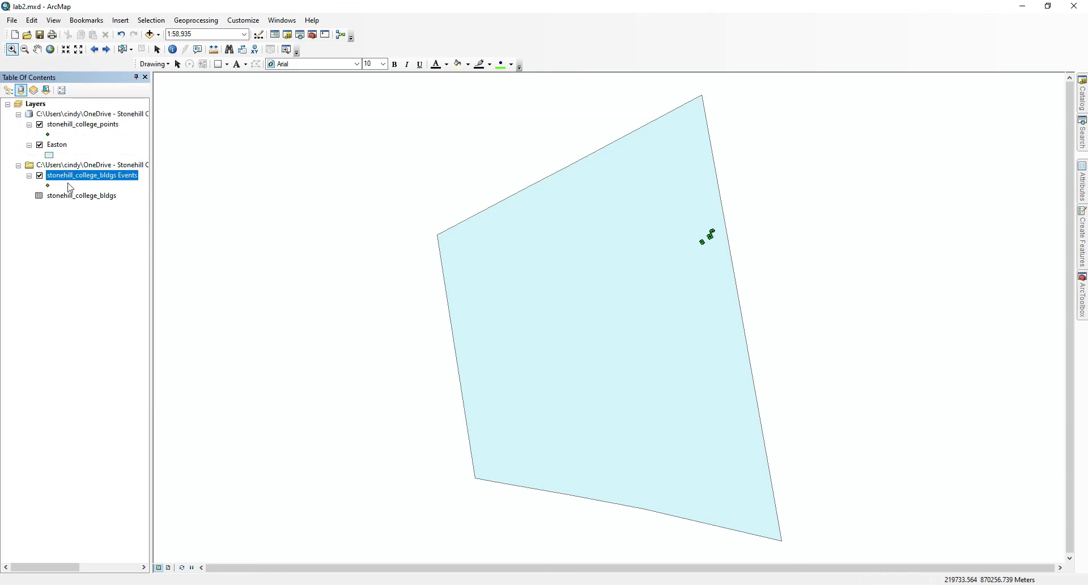
pyautogui.rightClick(55, 176)
pyautogui.click(85, 194)
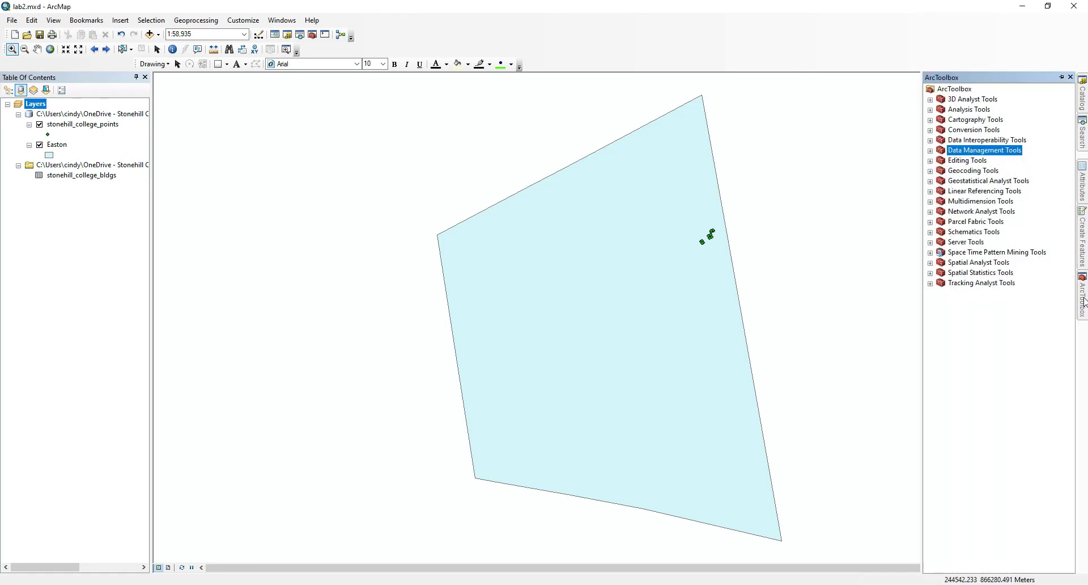
# Step: Set up the Points To Line tool with stonehill_college_points as input and stonehill_college_polyline in lecture2demo.gdb as output
pyautogui.click(930, 150)
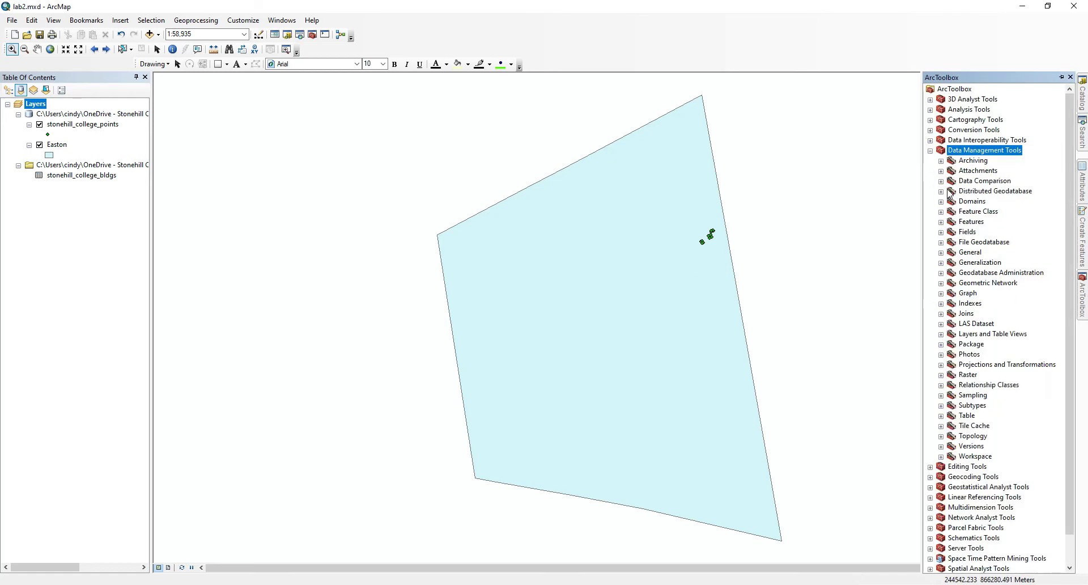
pyautogui.click(940, 221)
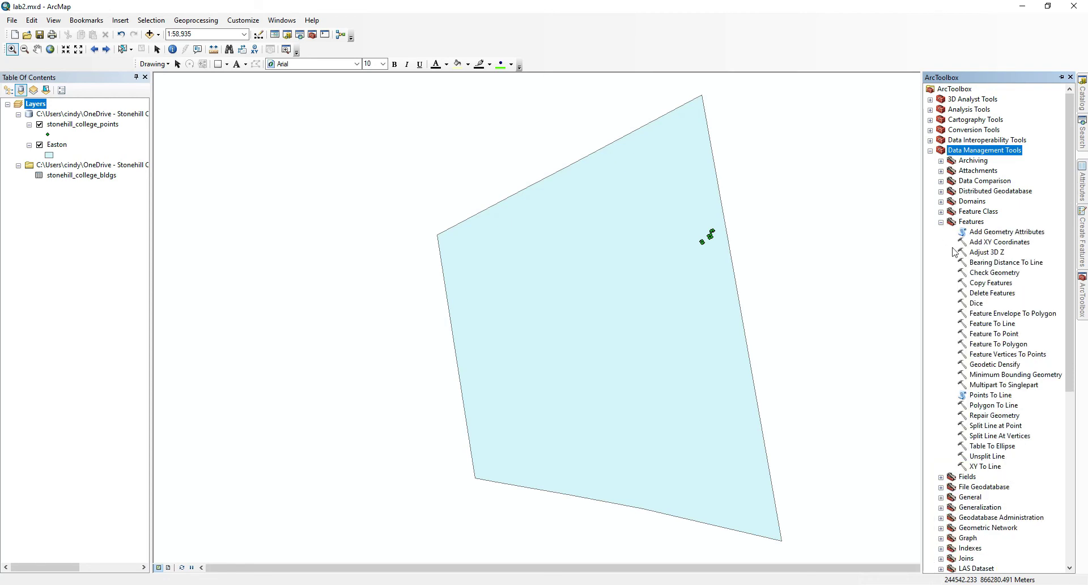
pyautogui.doubleClick(989, 395)
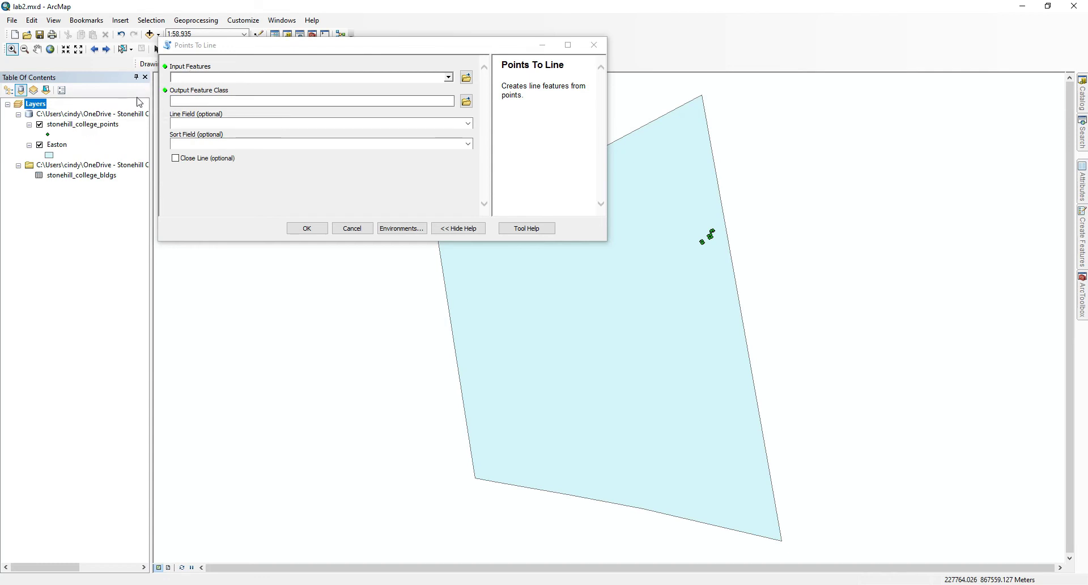
pyautogui.click(449, 79)
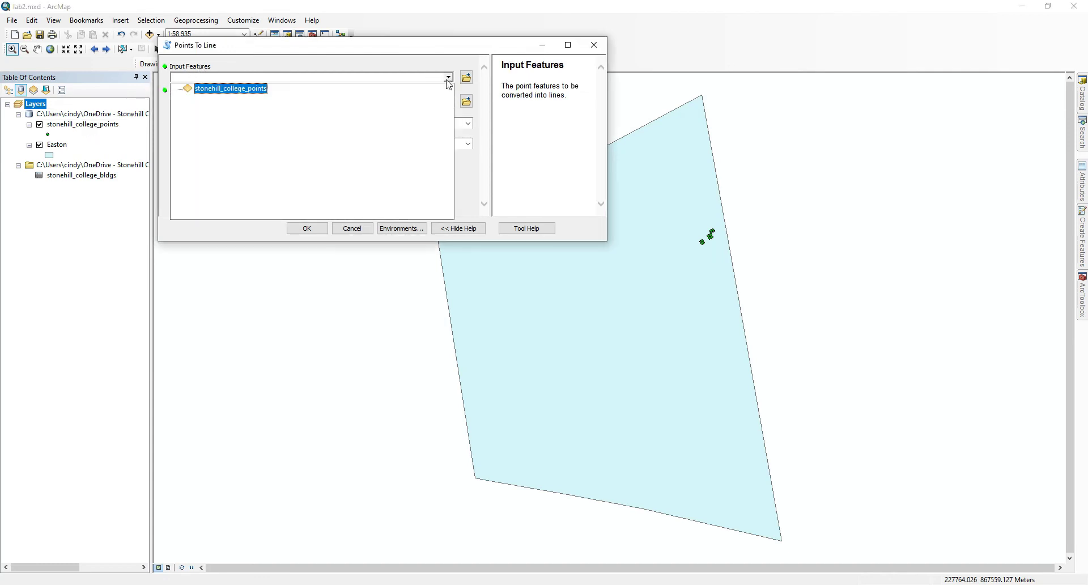
pyautogui.click(221, 91)
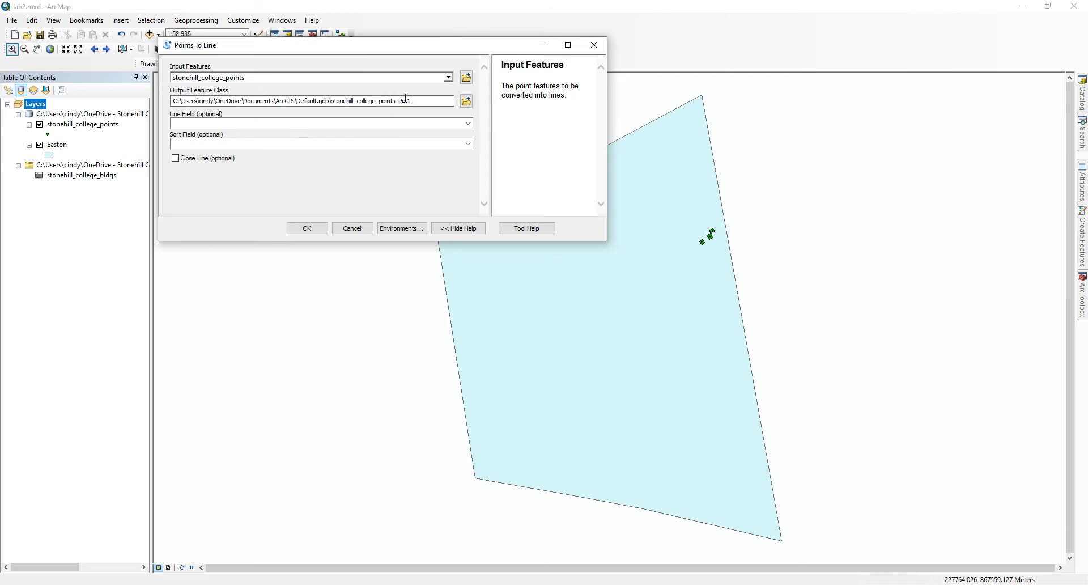
pyautogui.click(467, 102)
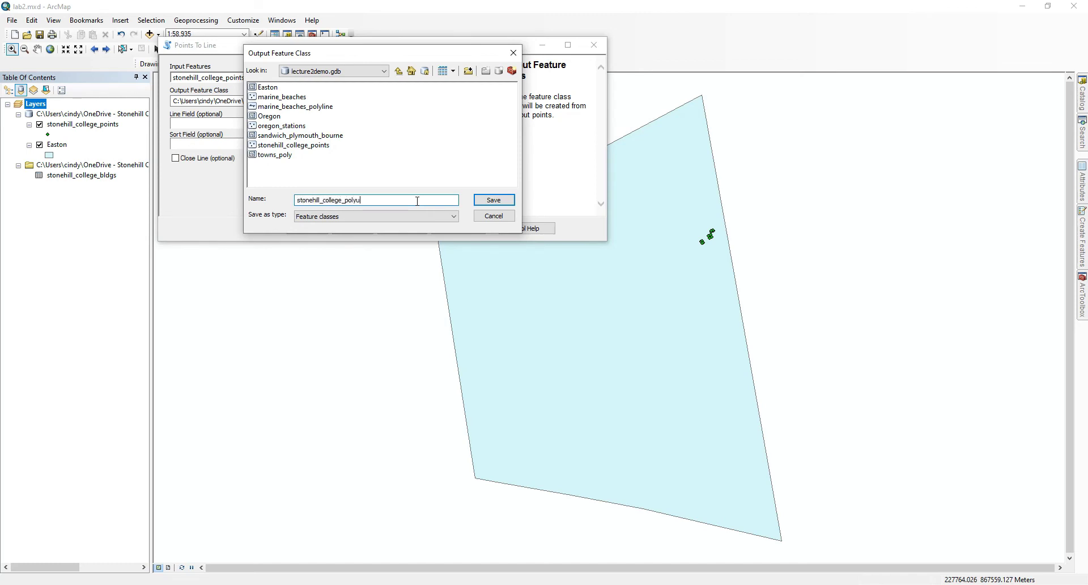
pyautogui.write('stonehill_college_polyline')
pyautogui.press('Return')
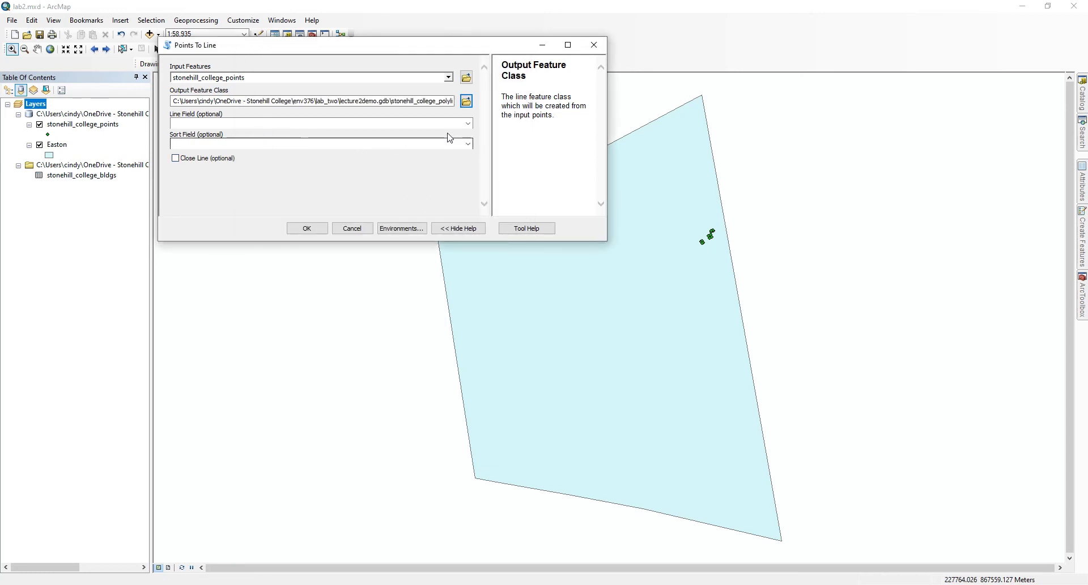
# Step: Set the line field to Id, enable closing the lines, and run Points To Line
pyautogui.click(468, 124)
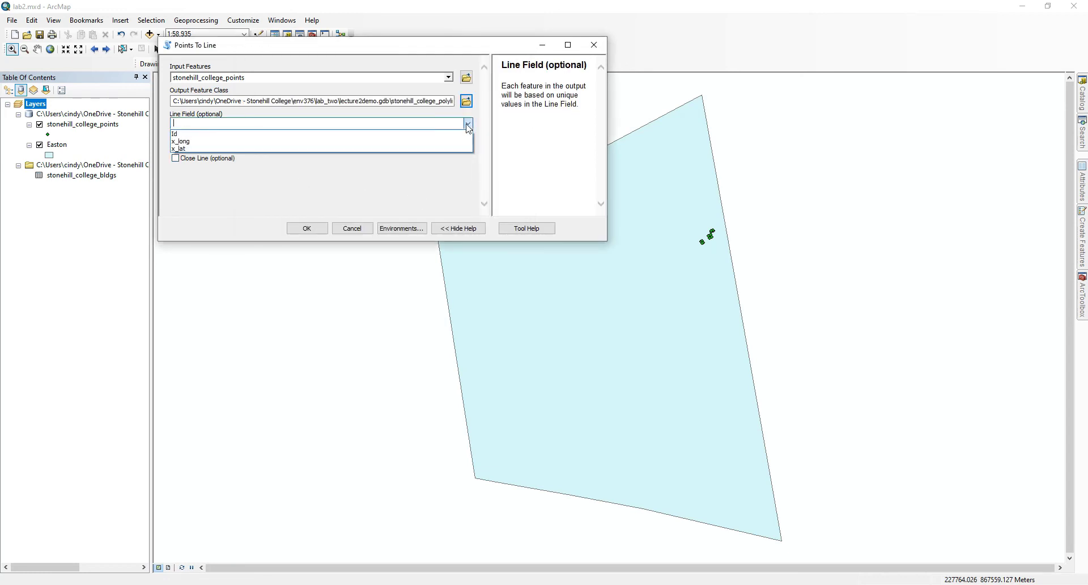
pyautogui.click(183, 134)
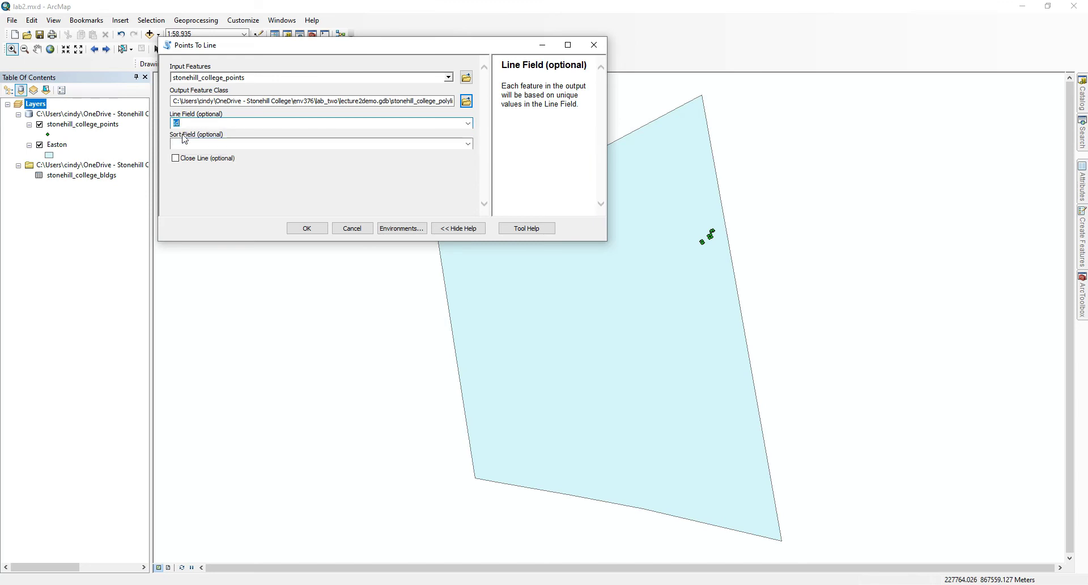
pyautogui.click(194, 124)
pyautogui.click(176, 159)
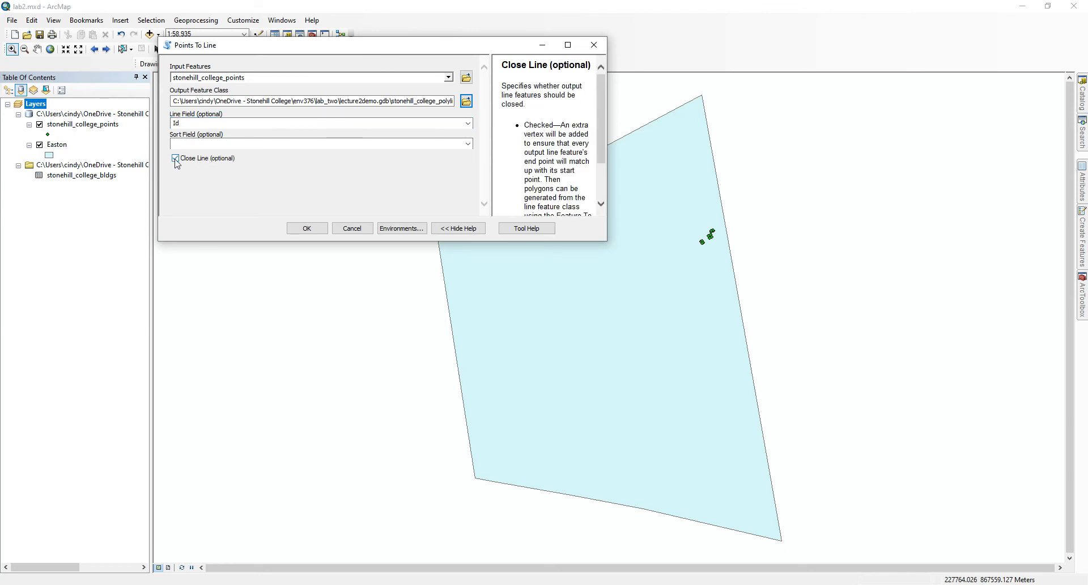
pyautogui.click(306, 228)
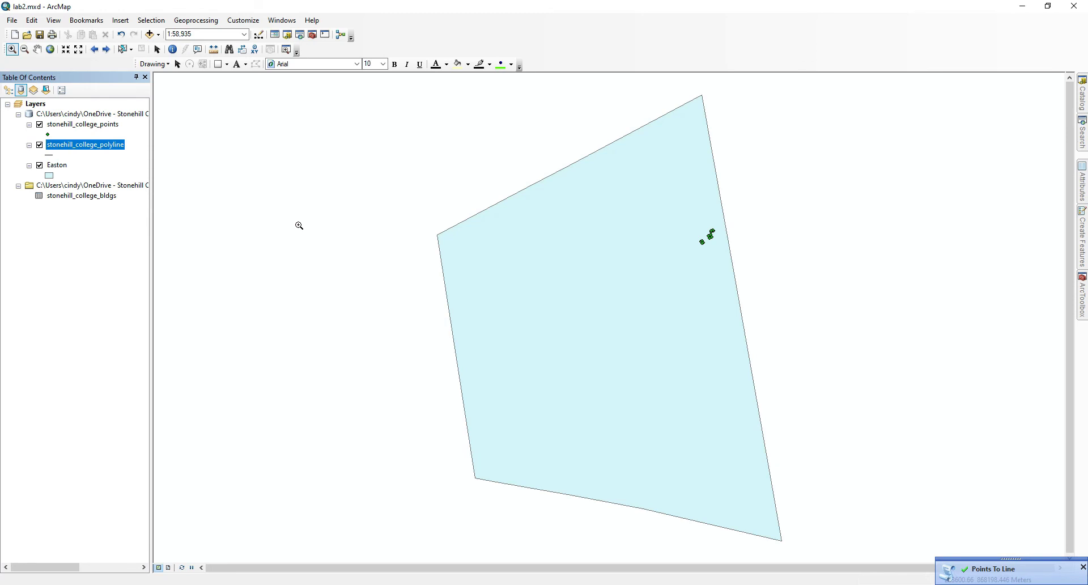
pyautogui.click(1083, 567)
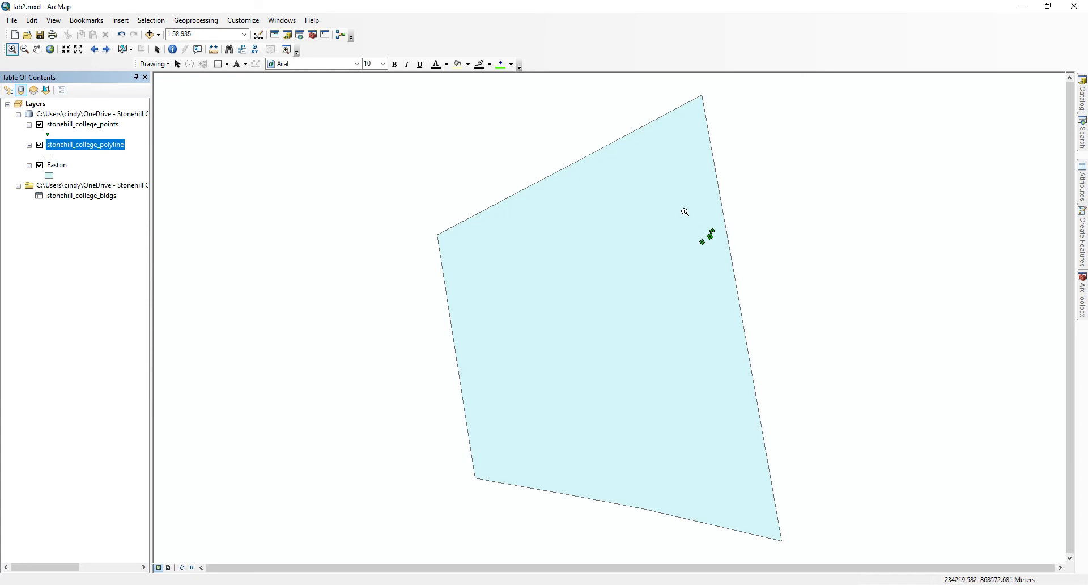
# Step: Start the Feature To Polygon tool and add stonehill_college_polyline as its input features
pyautogui.moveTo(683, 211); pyautogui.dragTo(761, 277)
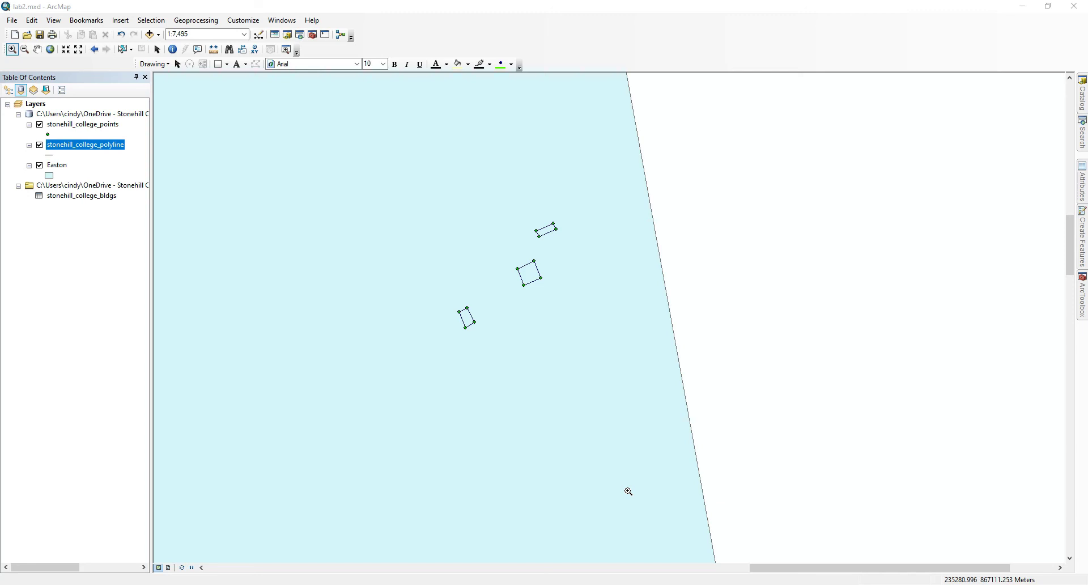
pyautogui.moveTo(1084, 306)
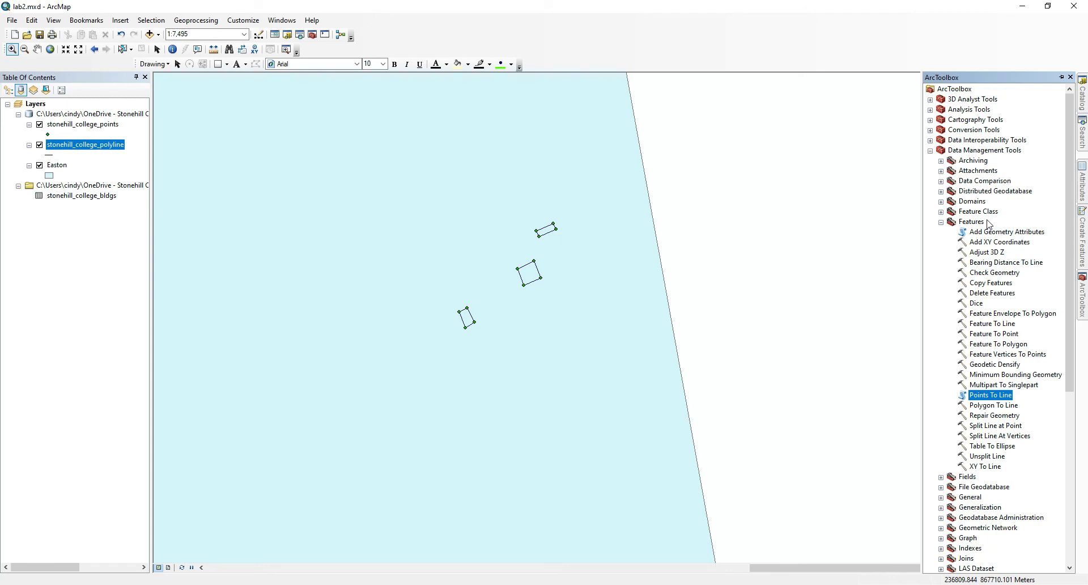
pyautogui.doubleClick(986, 344)
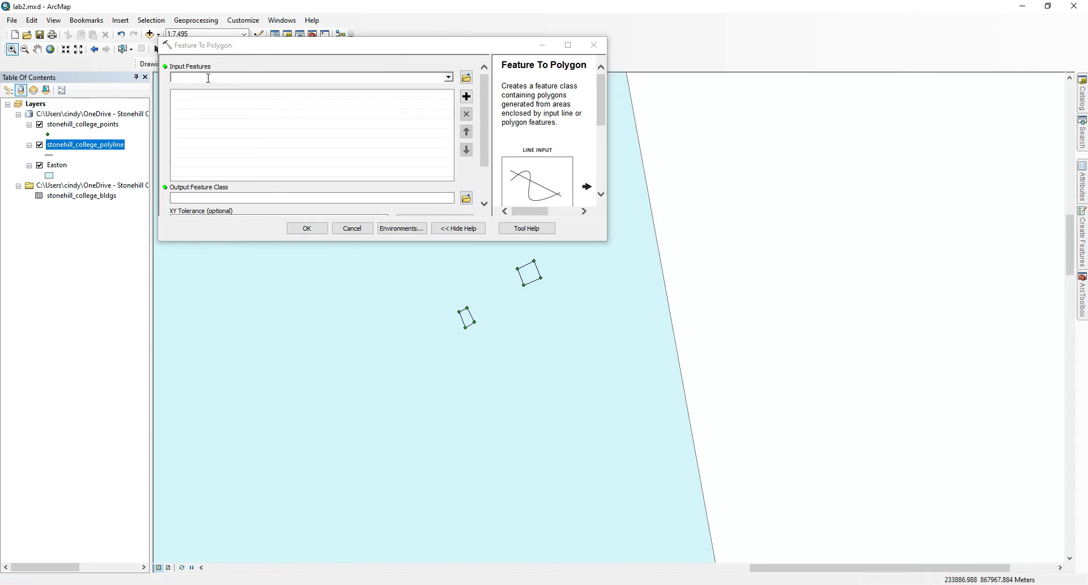
pyautogui.click(448, 79)
pyautogui.click(244, 89)
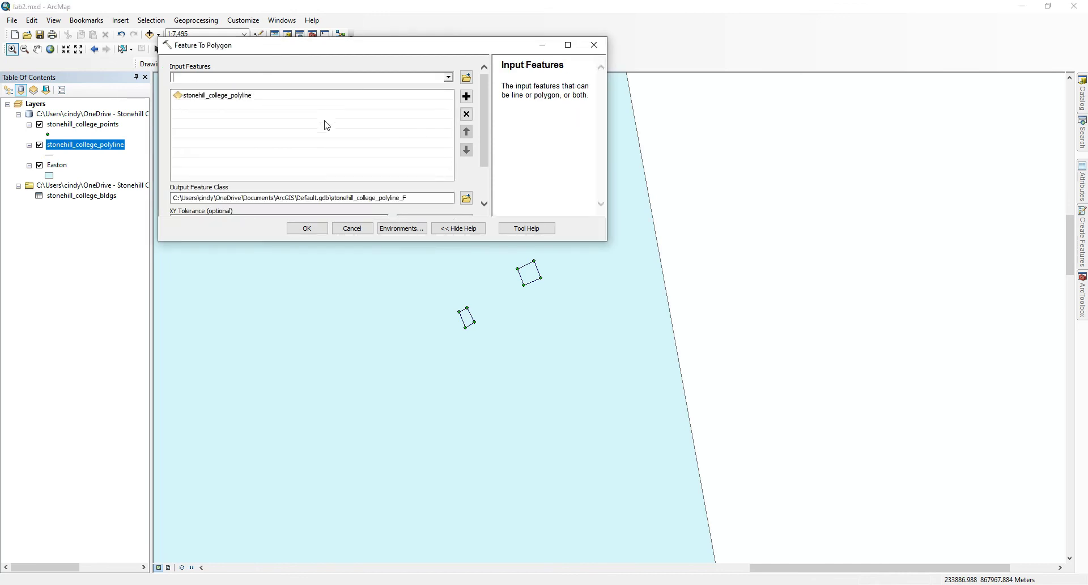
pyautogui.scroll(-3, 494, 164)
pyautogui.scroll(3, 497, 168)
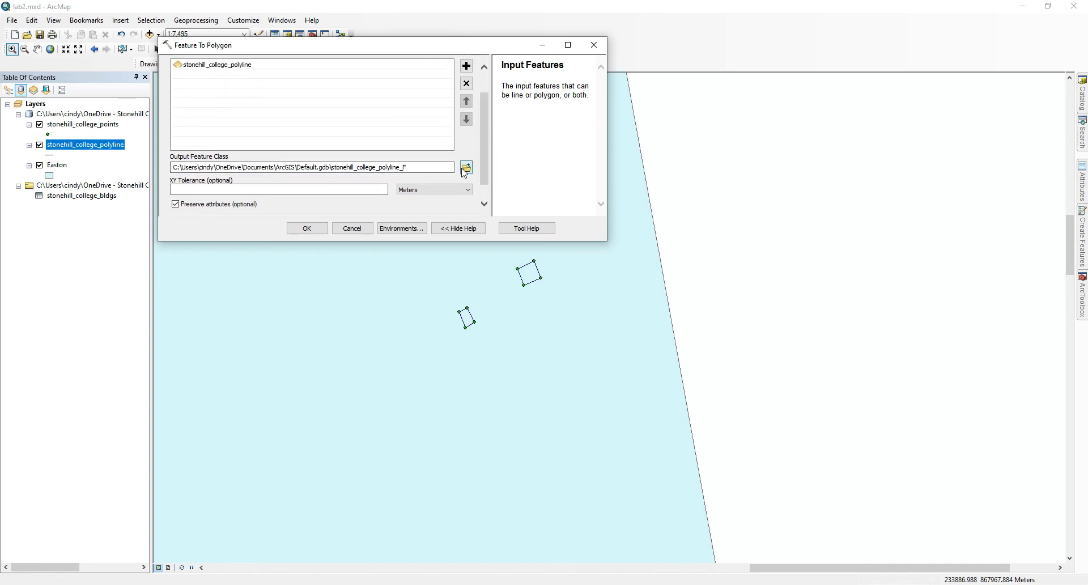
# Step: Set the output feature class to stonehill_college_poly in lecture2demo.gdb and run Feature To Polygon
pyautogui.click(466, 168)
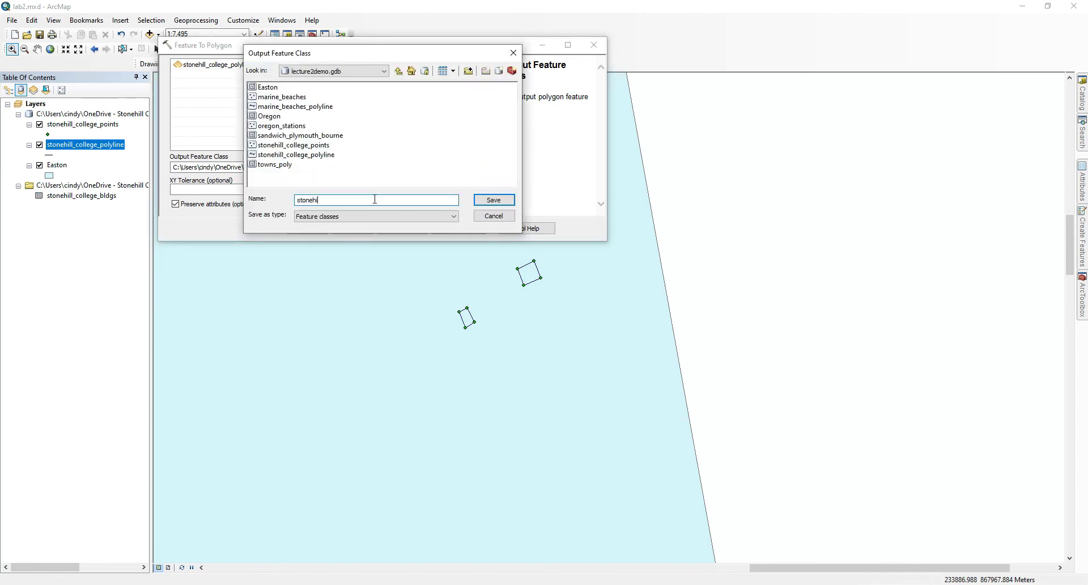
pyautogui.write('stonehill_college_poly')
pyautogui.press('Return')
pyautogui.scroll(-1, 375, 199)
pyautogui.scroll(2, 377, 204)
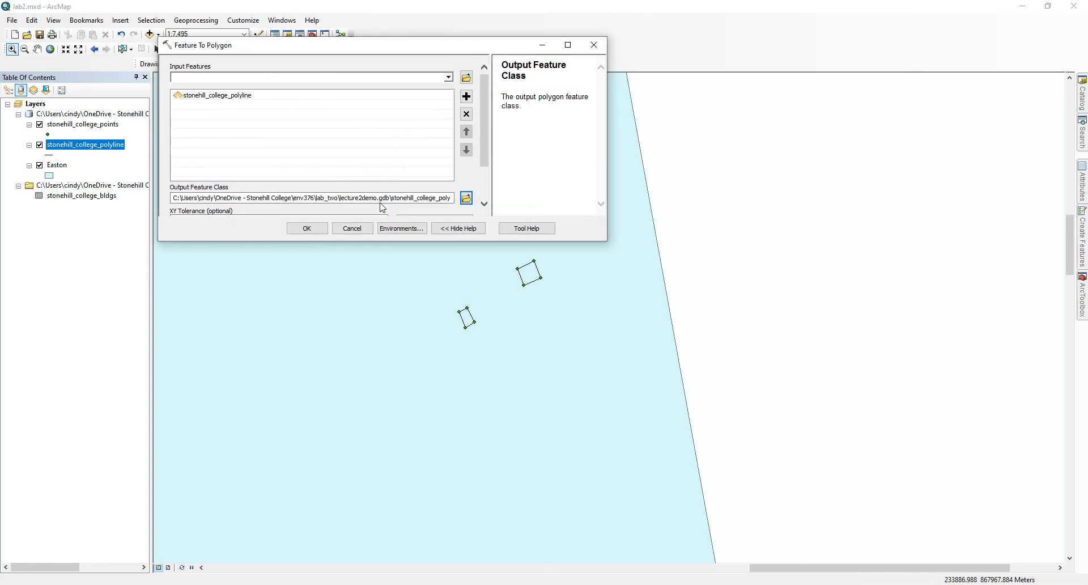
pyautogui.scroll(-2, 378, 205)
pyautogui.scroll(2, 382, 206)
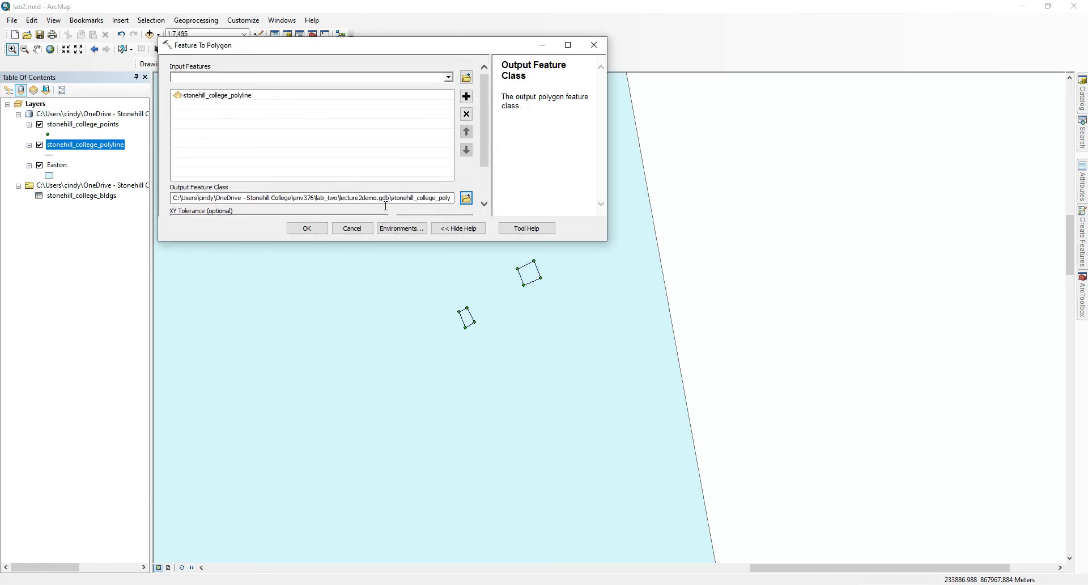
pyautogui.click(309, 232)
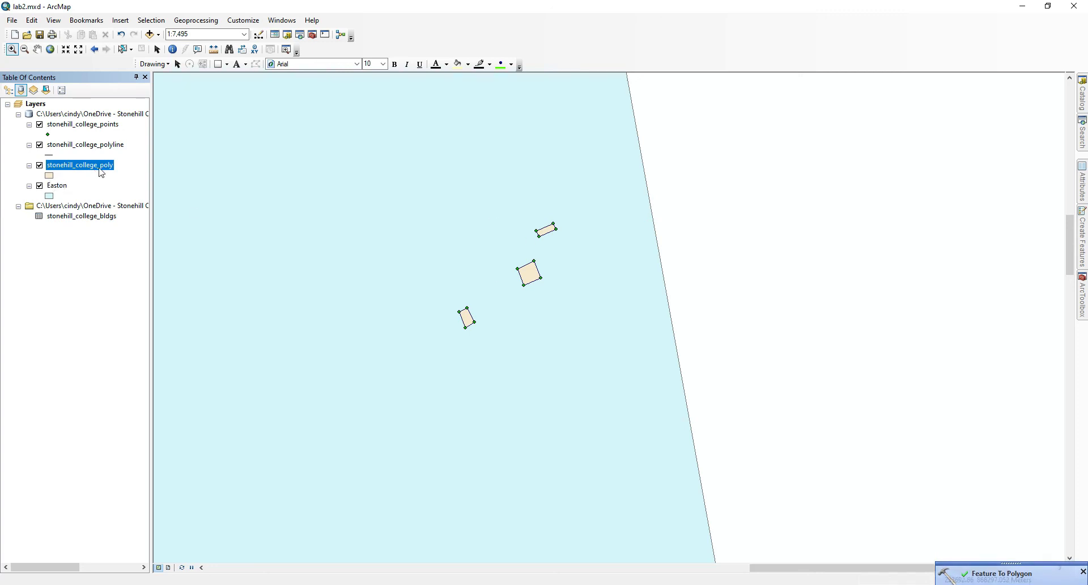
# Step: Hide the stonehill_college_points, stonehill_college_polyline and Easton layers and add the Imagery basemap
pyautogui.click(40, 125)
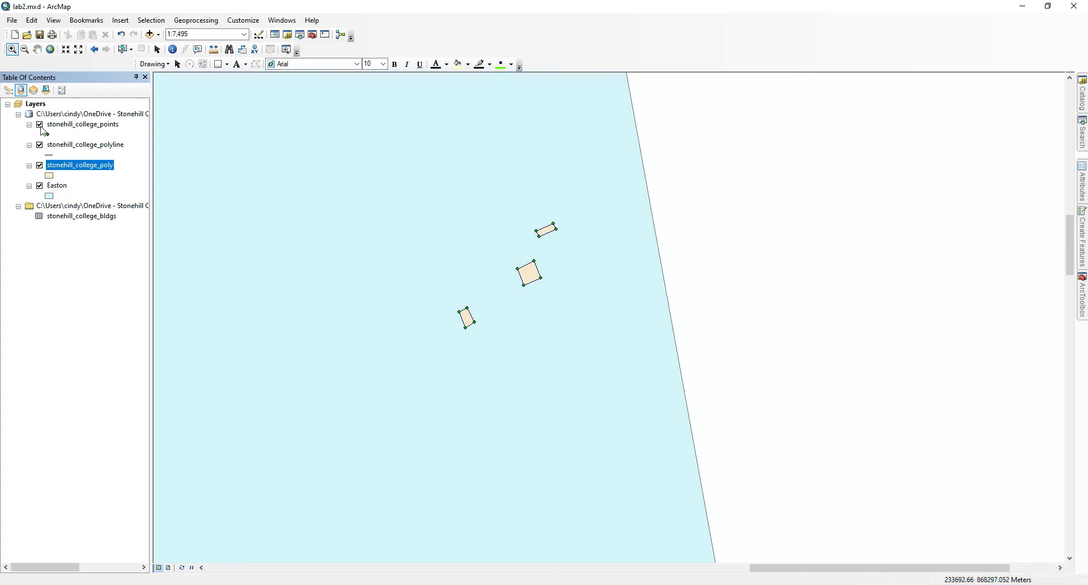
pyautogui.click(40, 145)
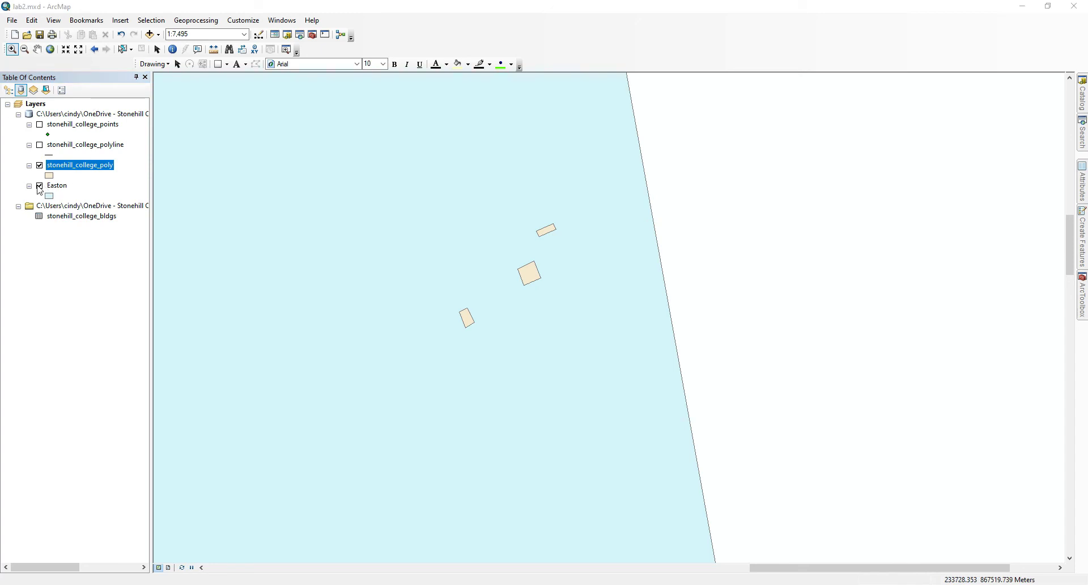
pyautogui.click(158, 34)
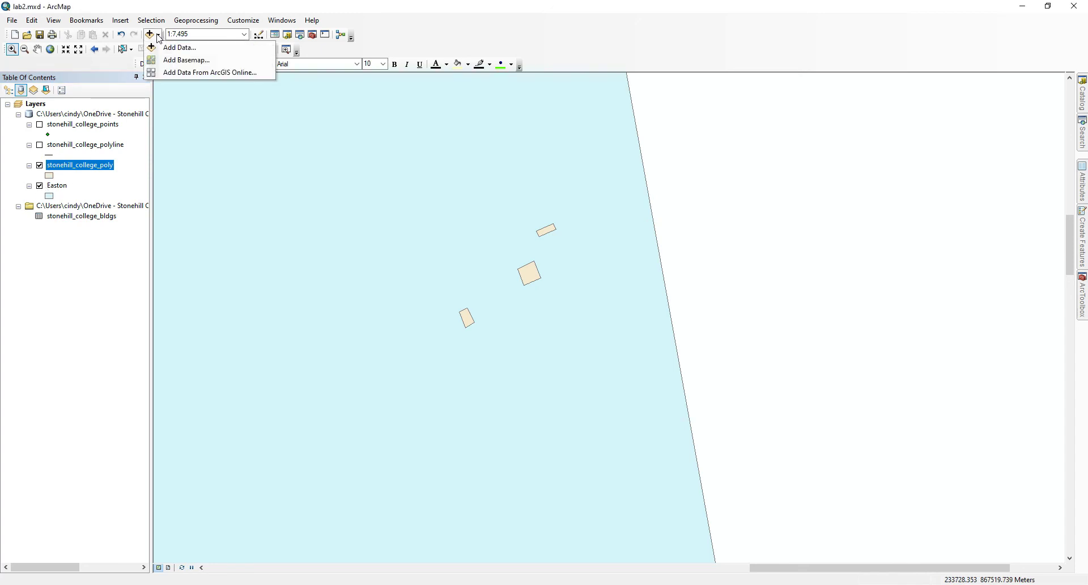
pyautogui.click(176, 61)
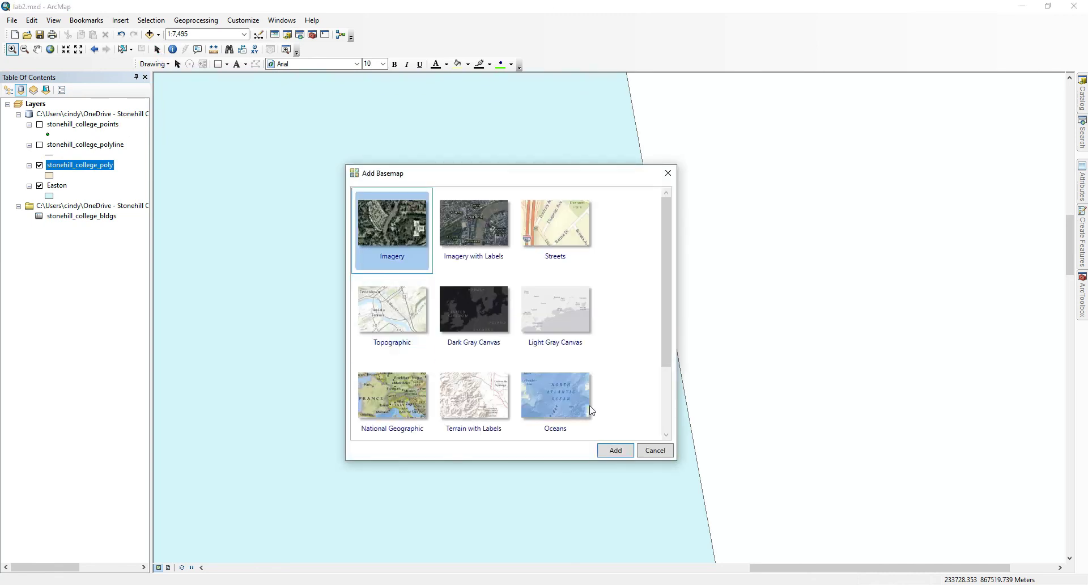
pyautogui.click(616, 451)
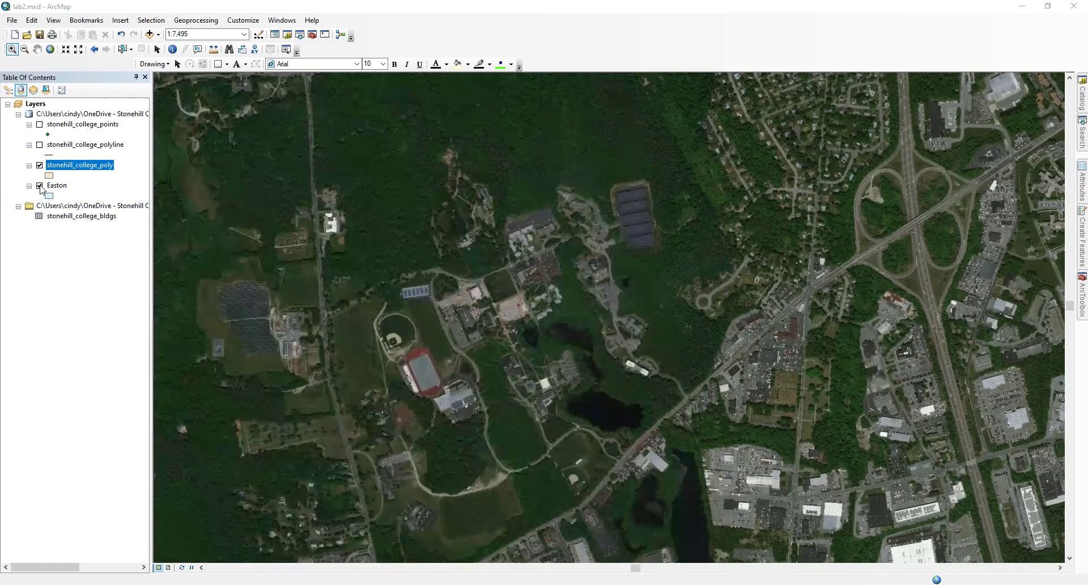
pyautogui.click(641, 394)
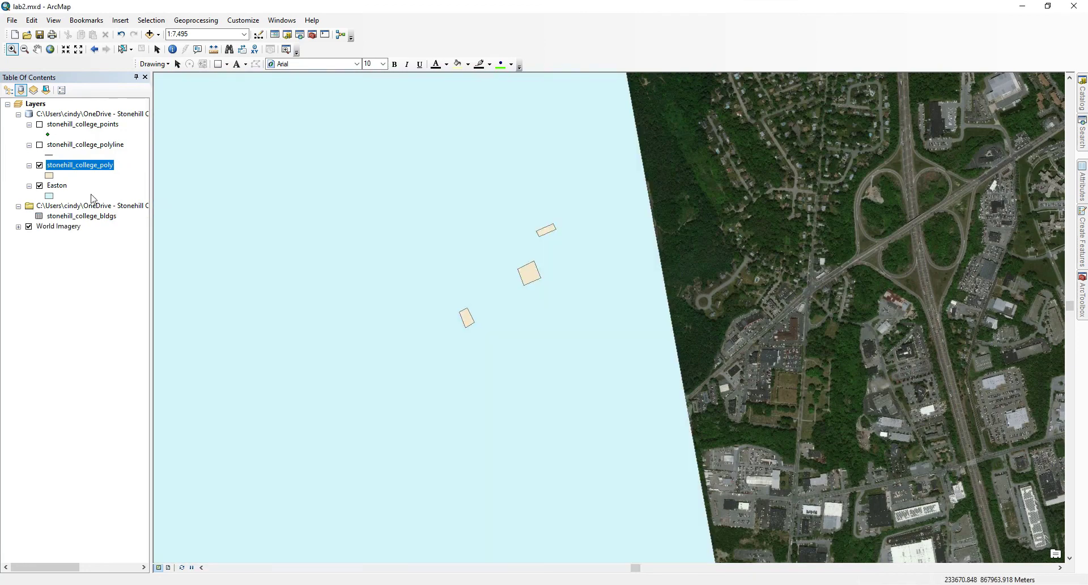
pyautogui.click(39, 186)
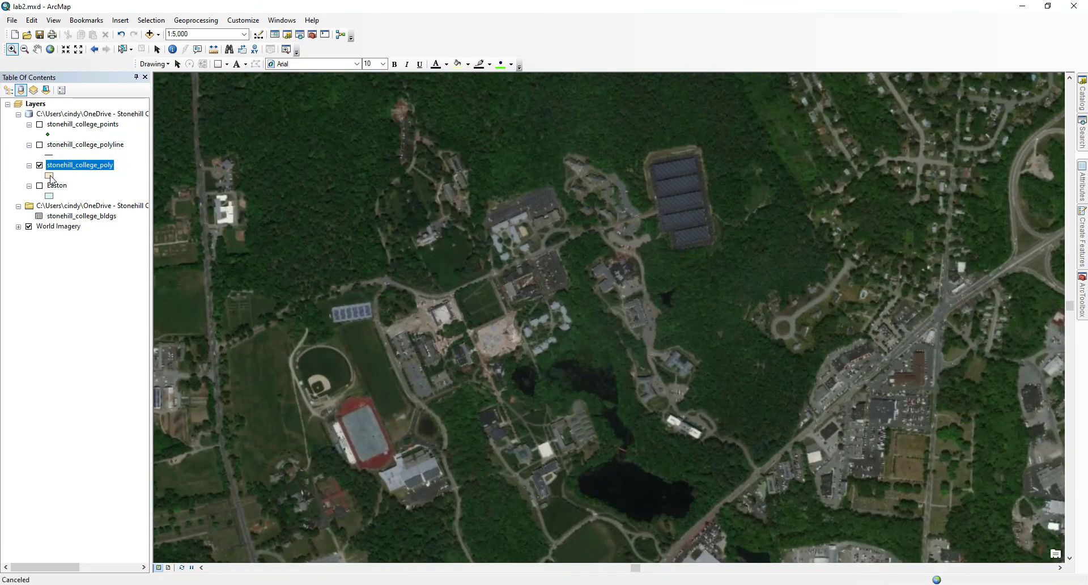
# Step: Change the stonehill_college_poly layer's symbol to Hollow with a red outline
pyautogui.click(49, 175)
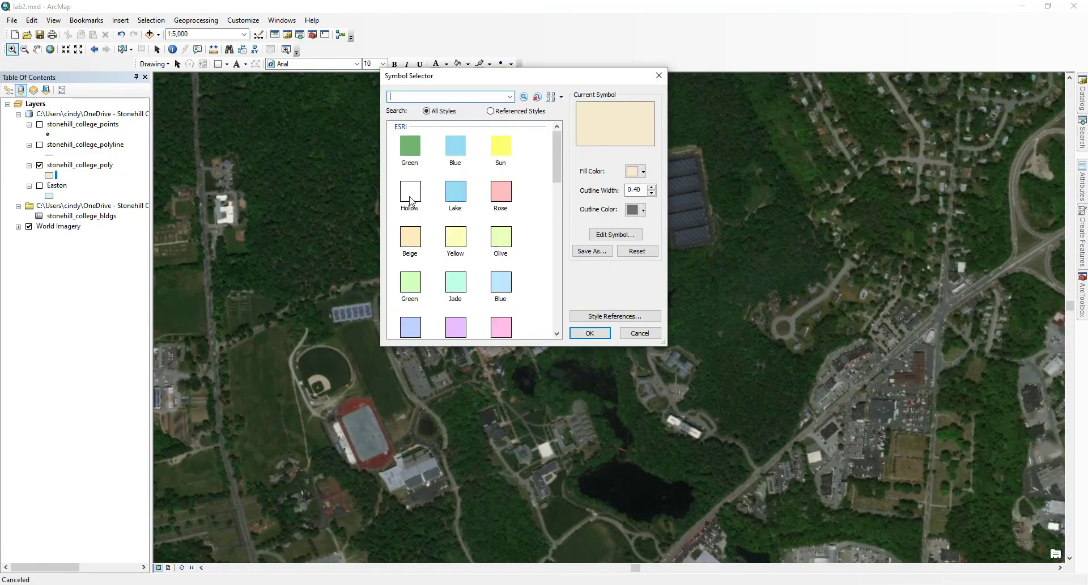
pyautogui.click(411, 195)
pyautogui.click(643, 210)
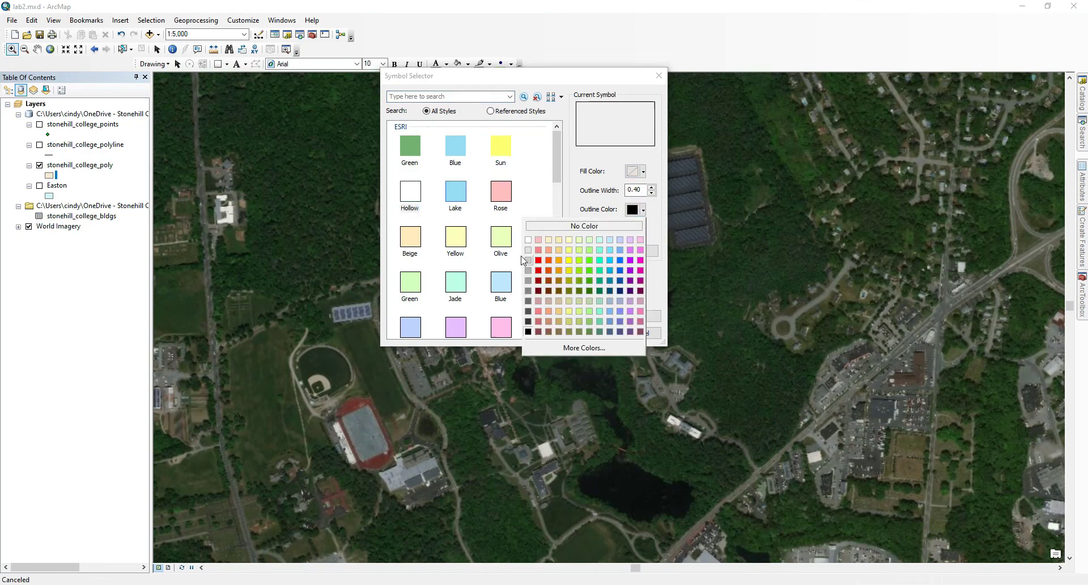
pyautogui.click(539, 260)
pyautogui.click(598, 336)
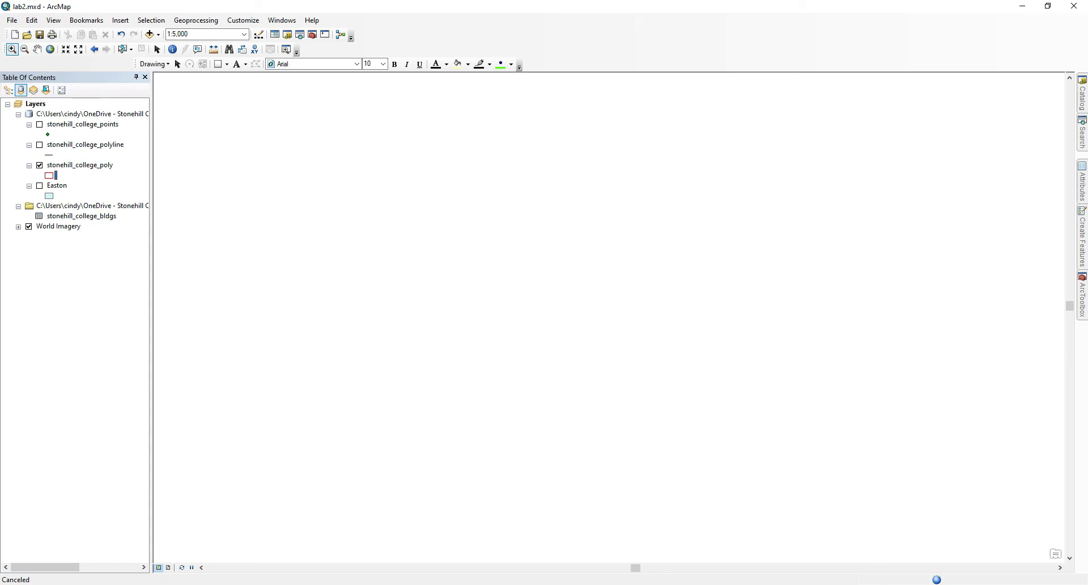
pyautogui.click(452, 349)
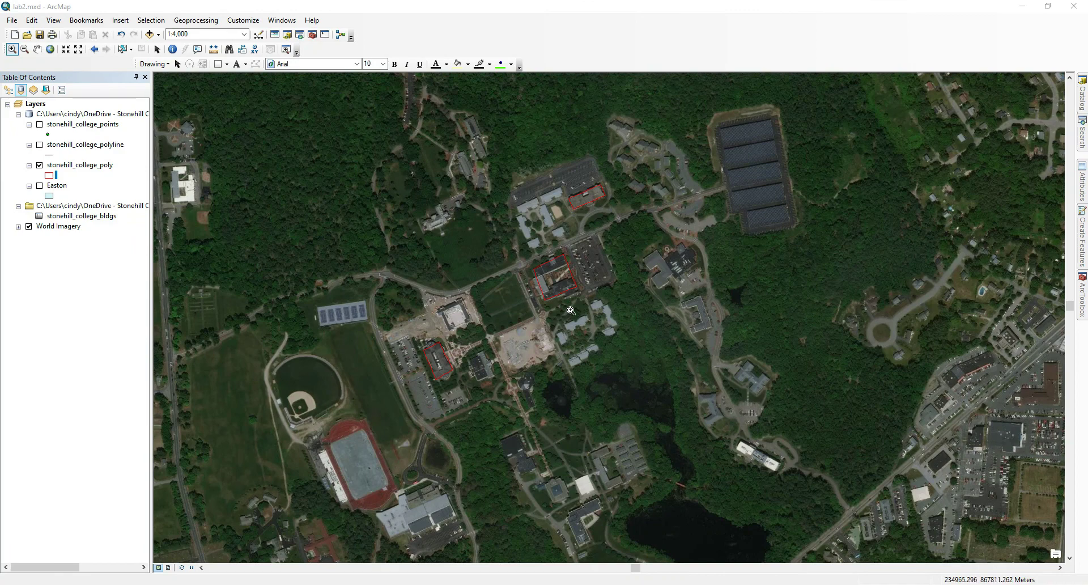